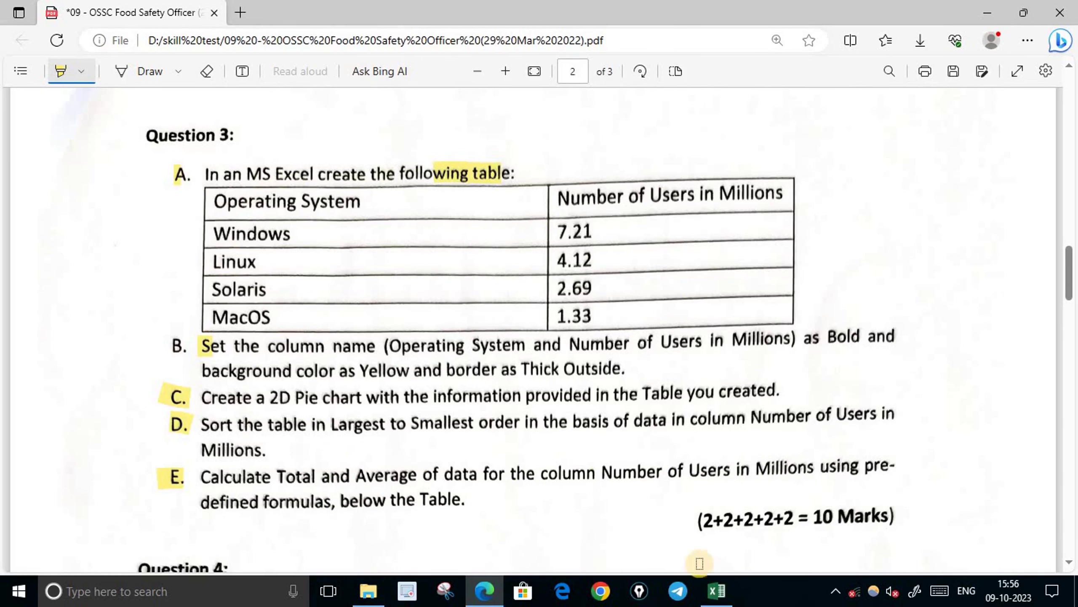
Switch from the Question 3 PDF to the blank Excel workbook Book1
click(717, 591)
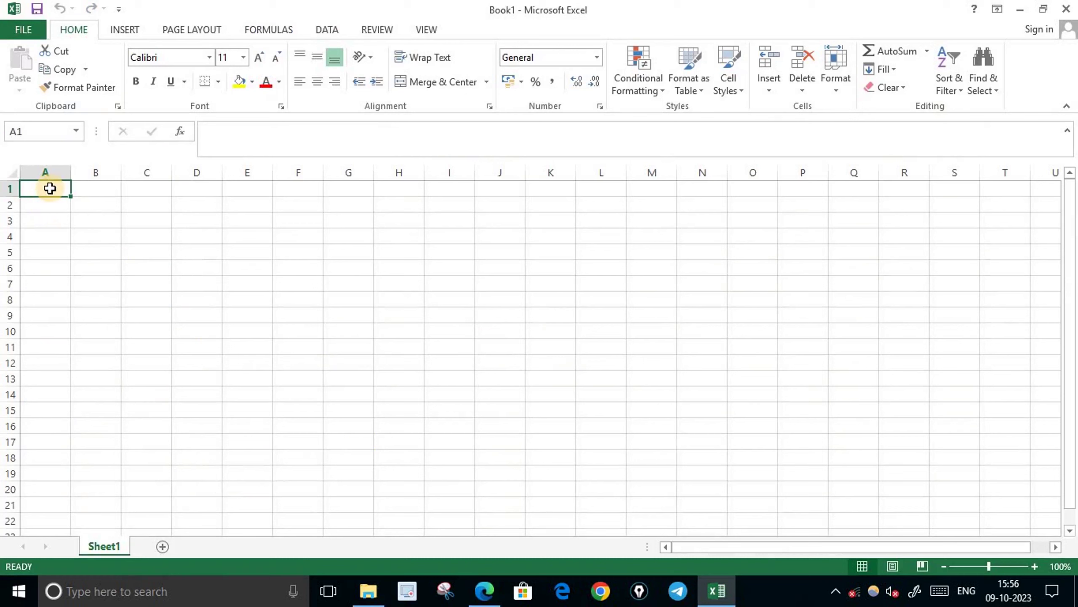
Enter headings 'Operating systems' in A1 and 'Number of Users in Millions' in B1, autofitting both columns
text(Operatin)
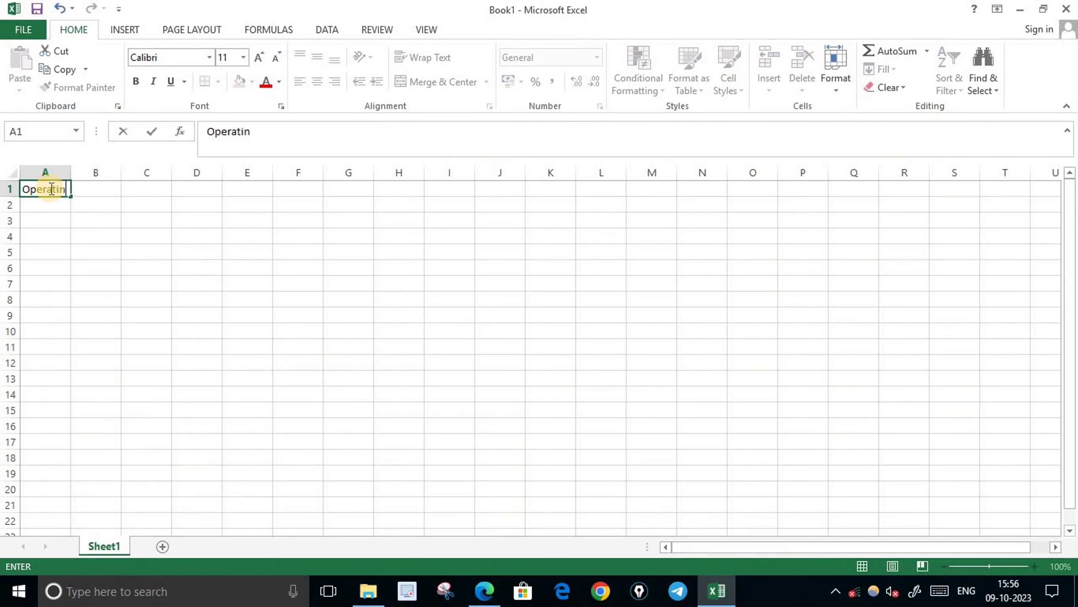
text(g sys)
text(tems)
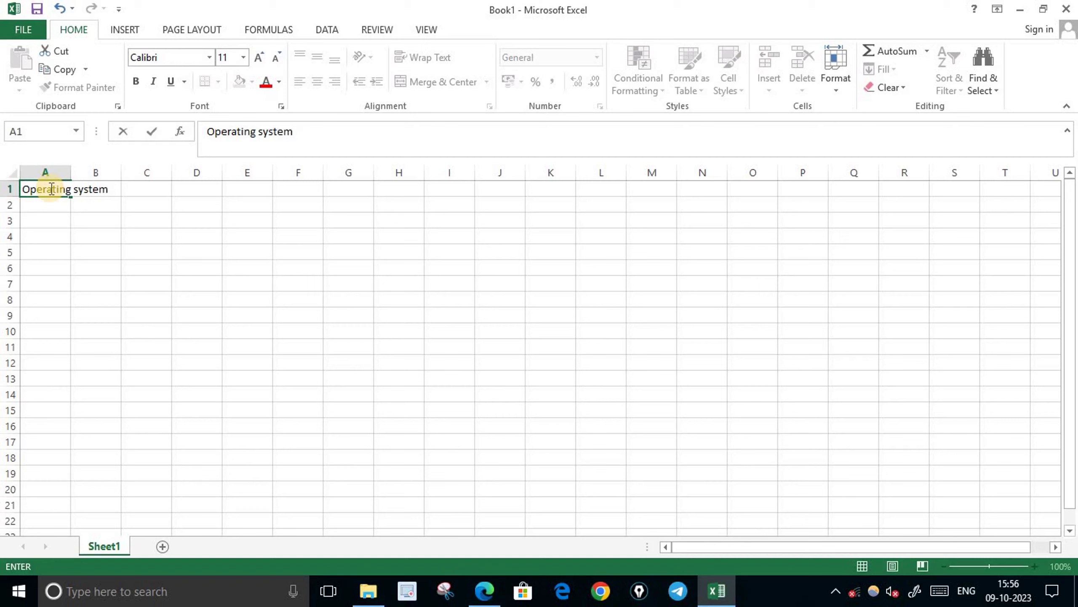
key(Tab)
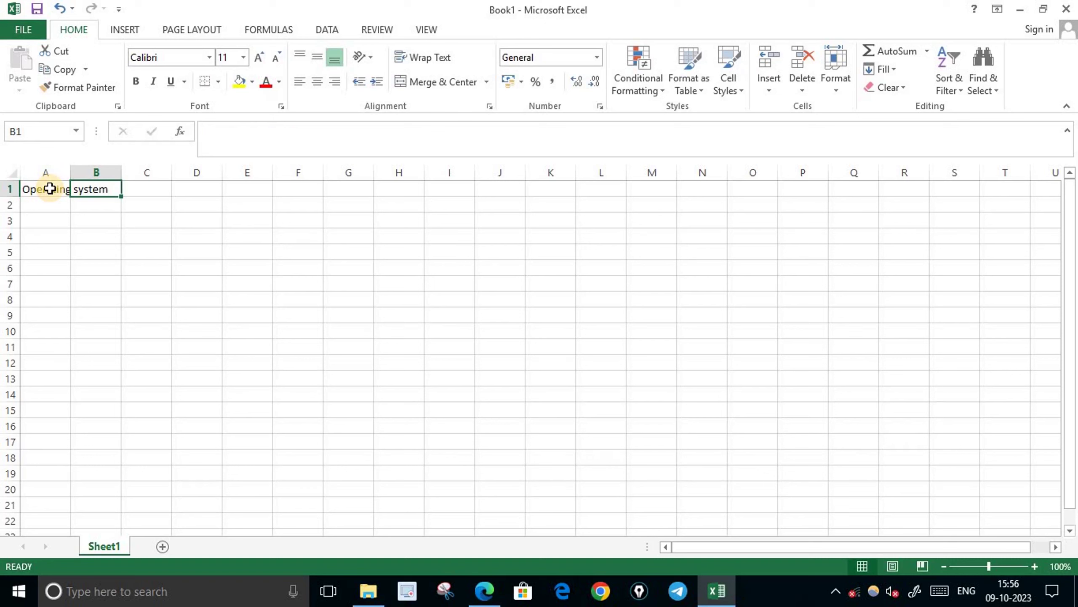
text(Num)
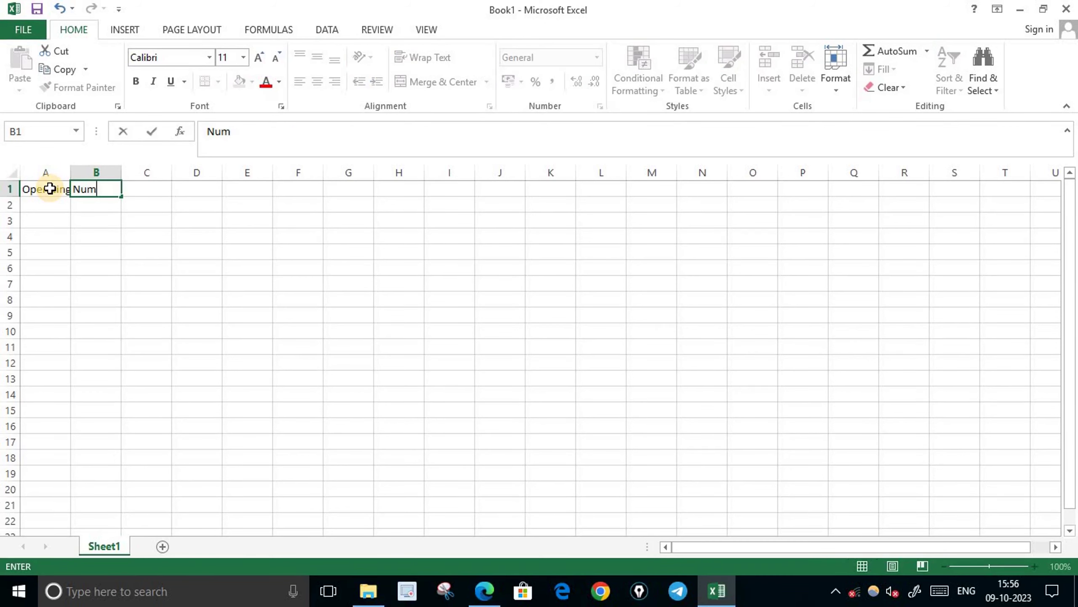
text(ber of )
text(Users in )
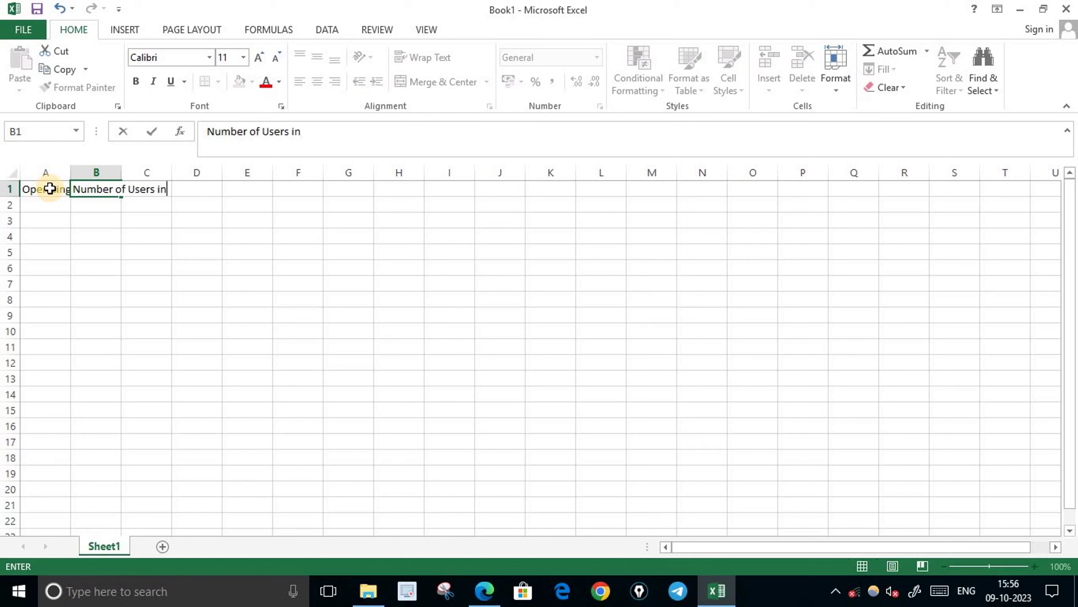
text(Millions)
click(151, 312)
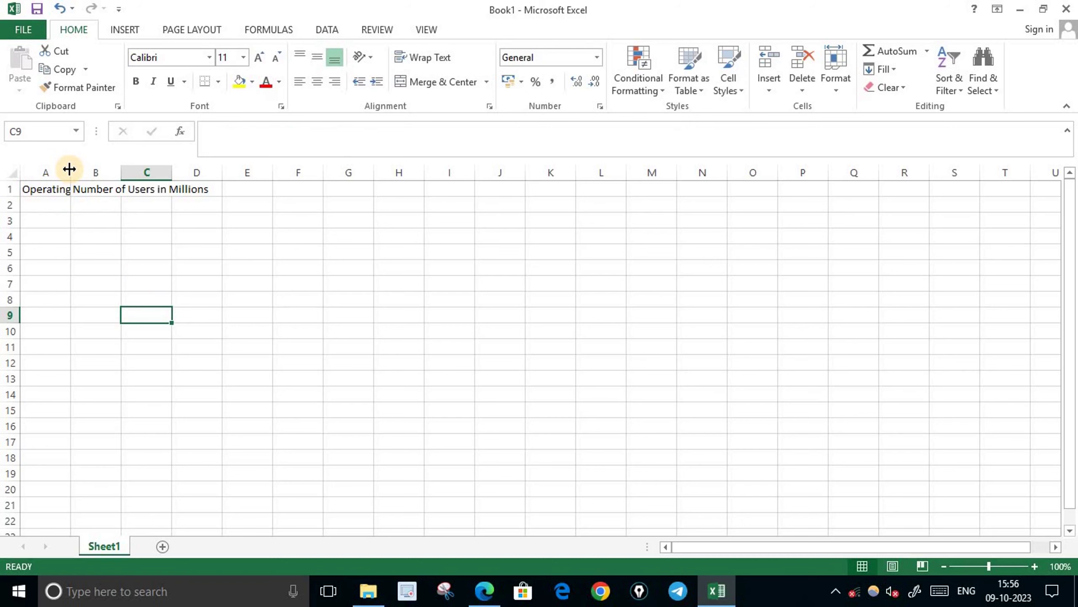
double_click(69, 168)
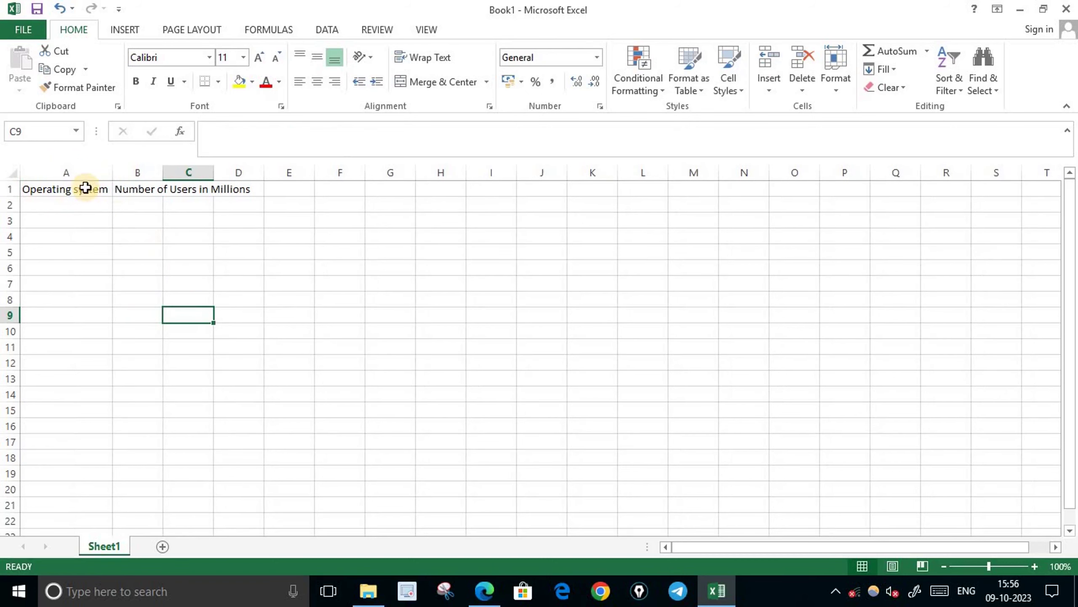
double_click(163, 167)
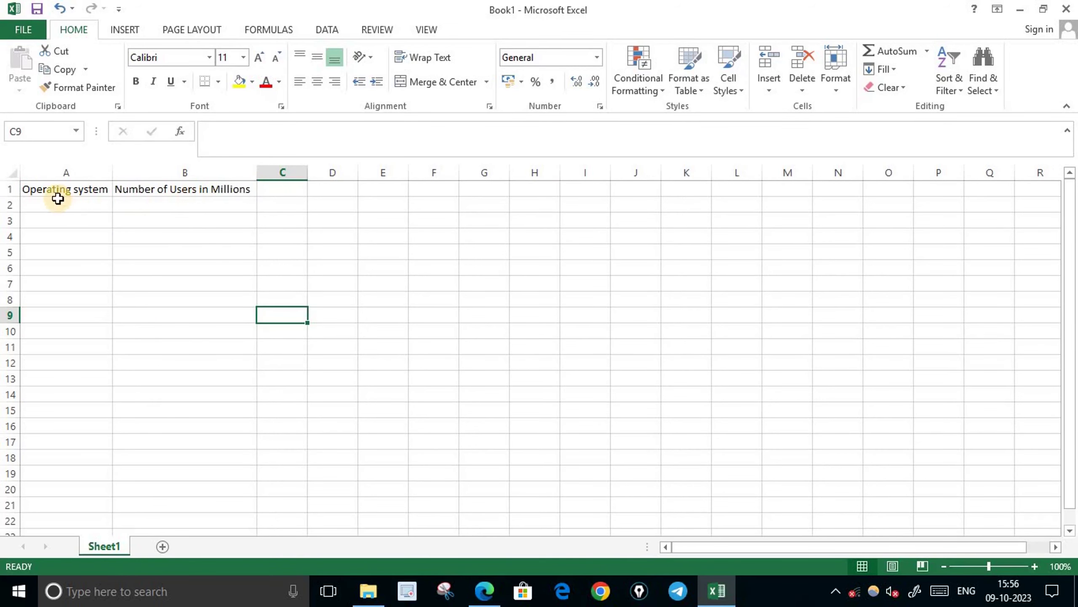
Correct the A1 heading to read 'Operating System' with a capital S
double_click(74, 189)
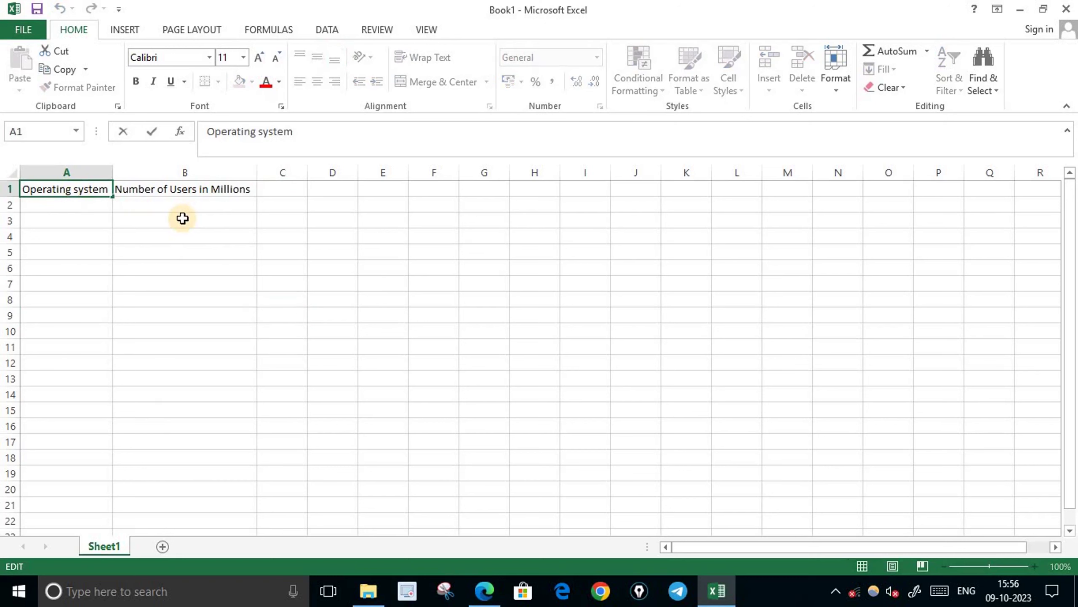
key(BackSpace)
text(S)
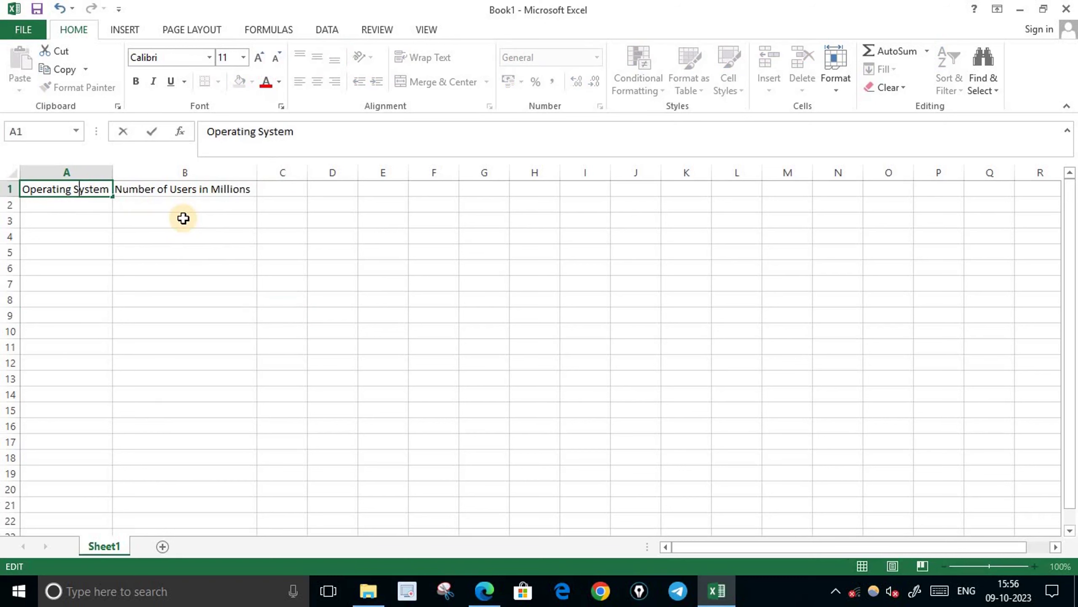
click(180, 234)
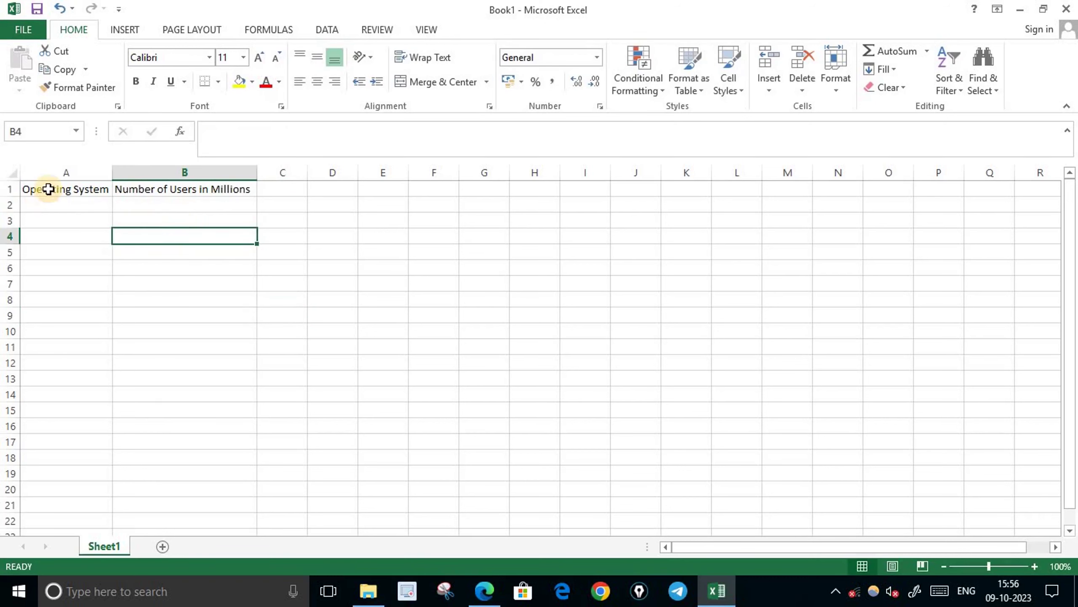
Bold the 'Operating System' and 'Number of Users in Millions' headings and fill them yellow
drag(48, 189, 152, 188)
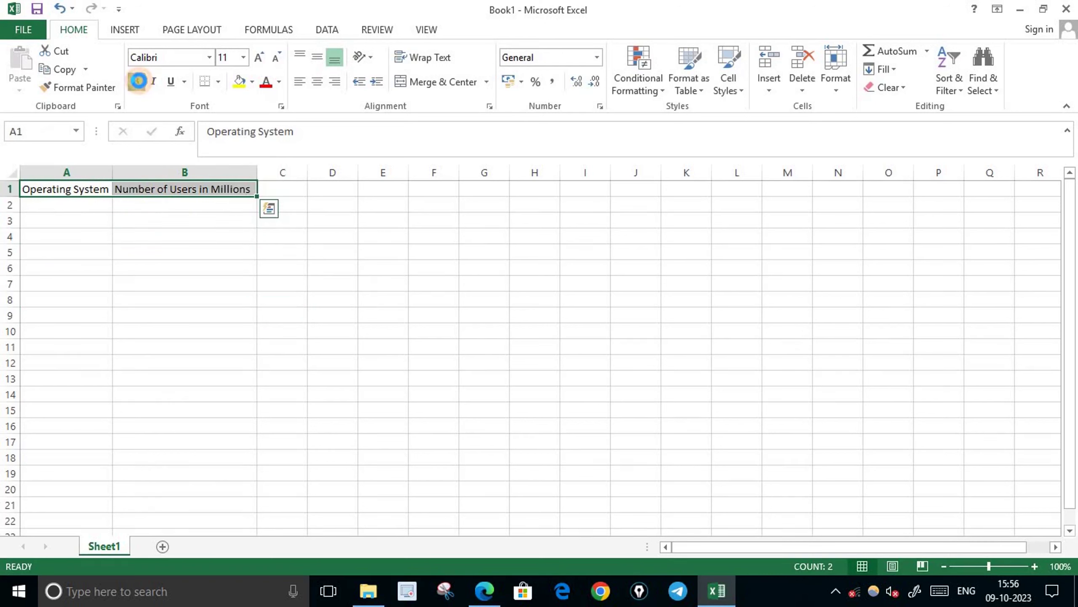
click(136, 81)
click(333, 322)
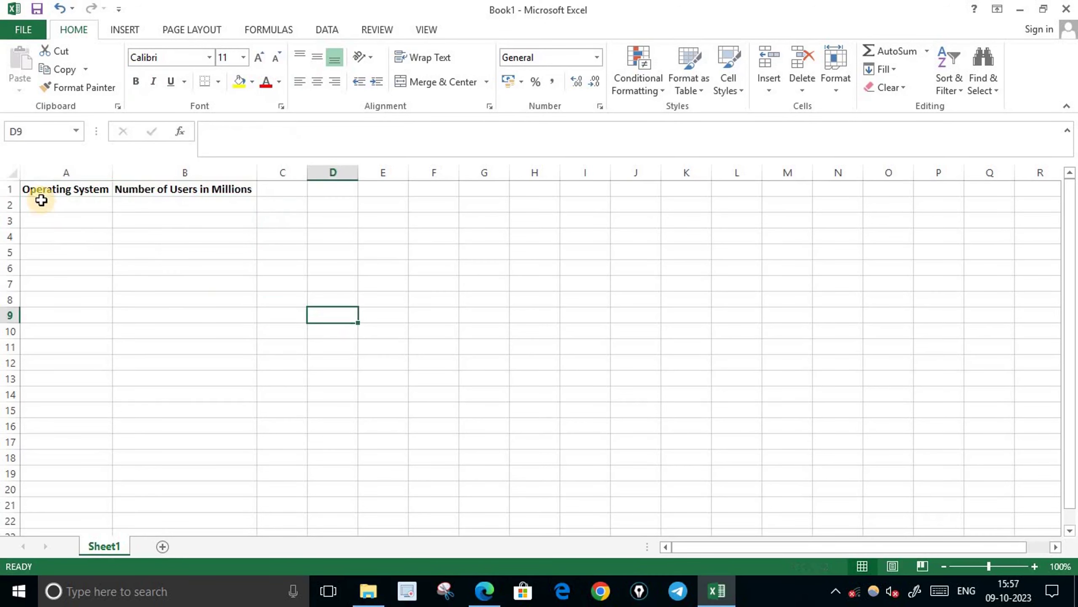
drag(57, 191, 193, 192)
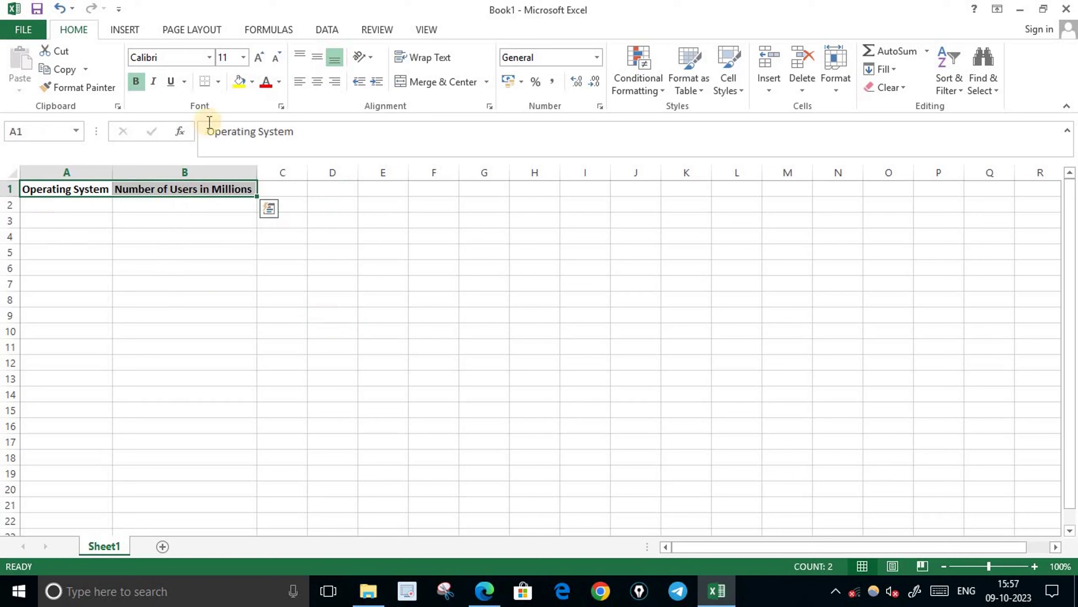
click(252, 81)
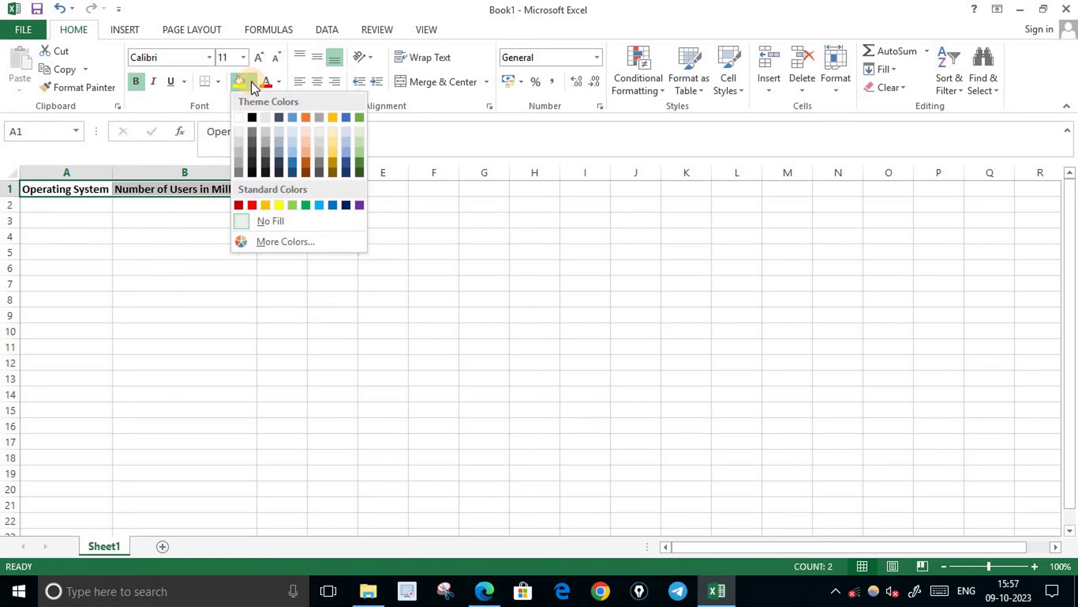
click(279, 204)
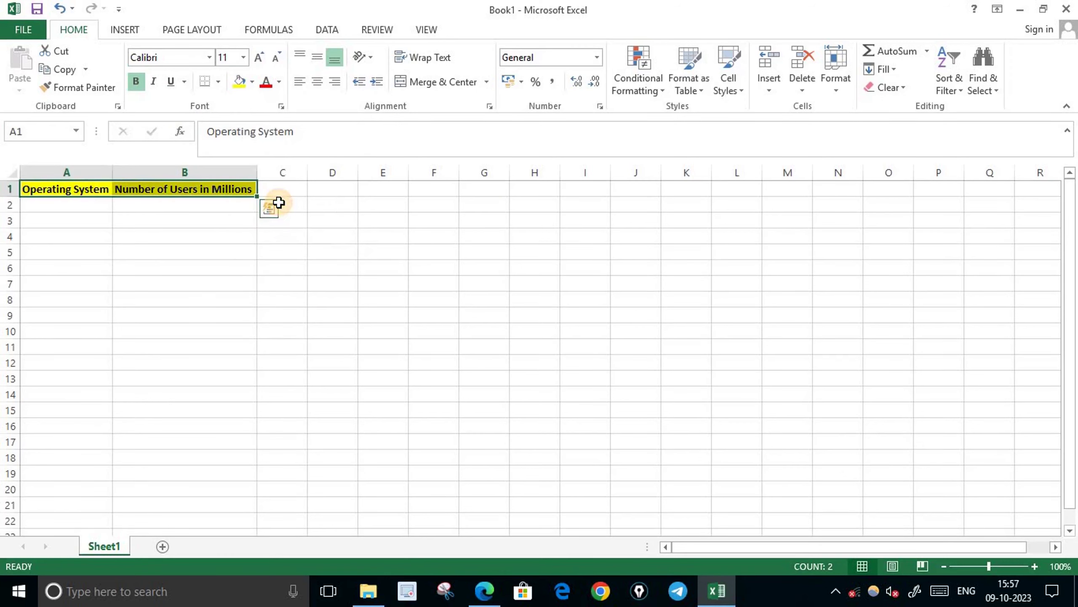
click(330, 333)
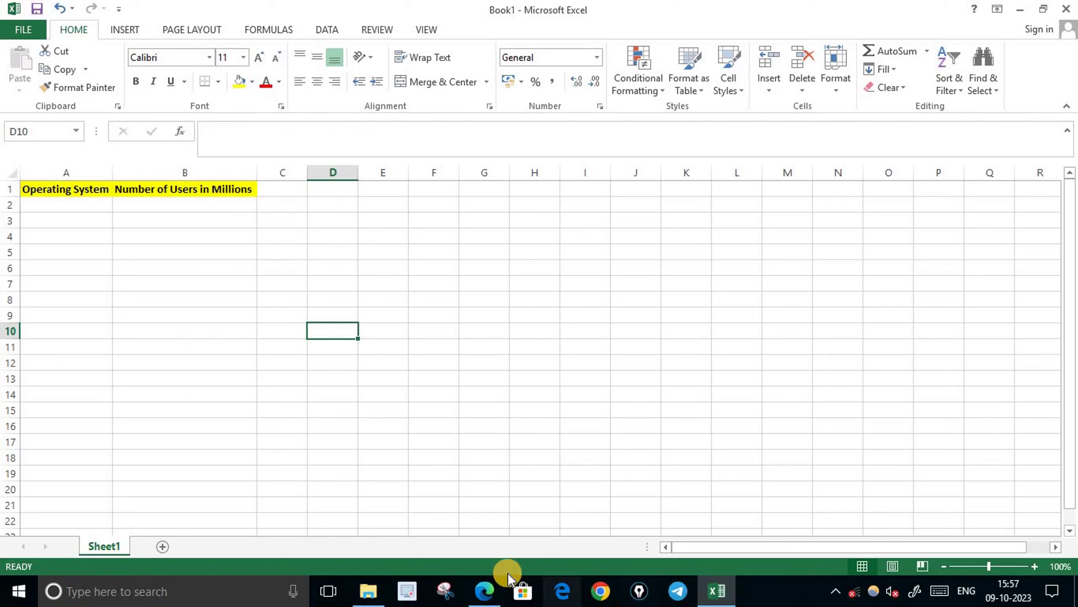
Enter the systems windows, Linux, Solaris and MacOS in A2:A5
click(487, 589)
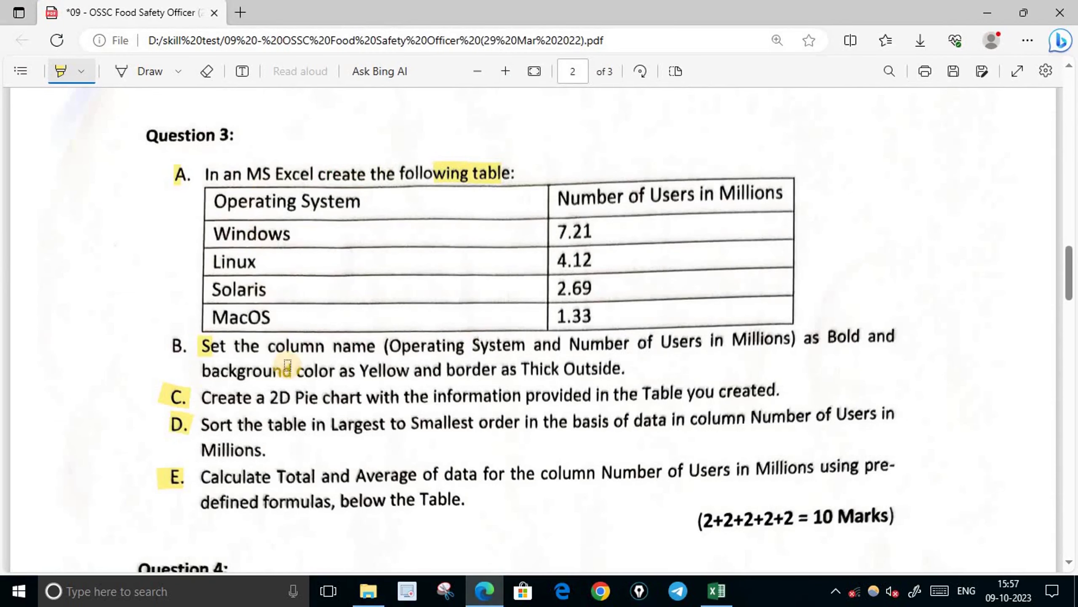
click(471, 599)
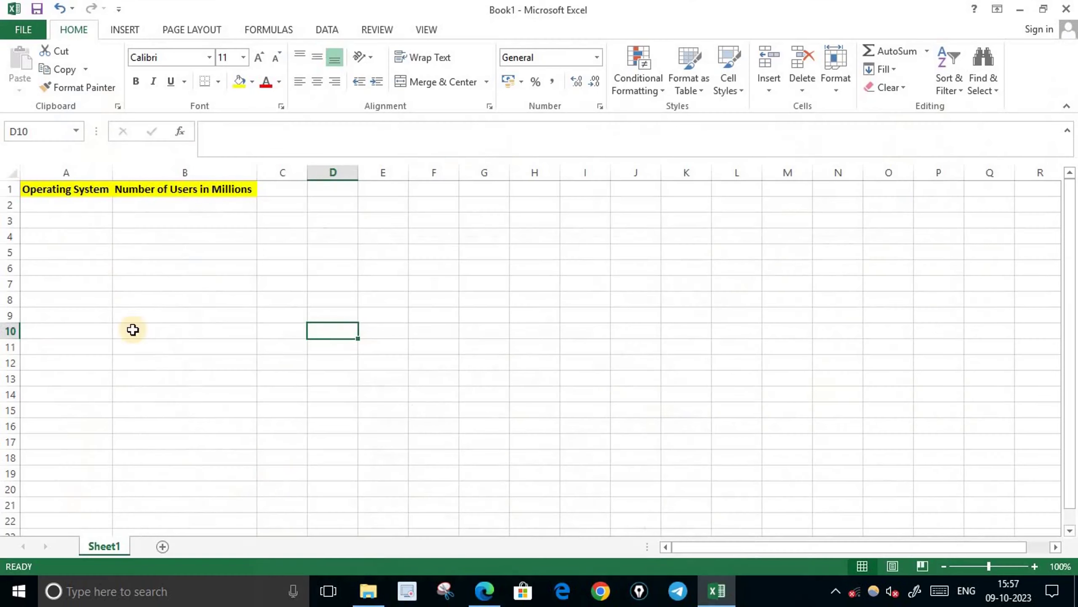
click(70, 210)
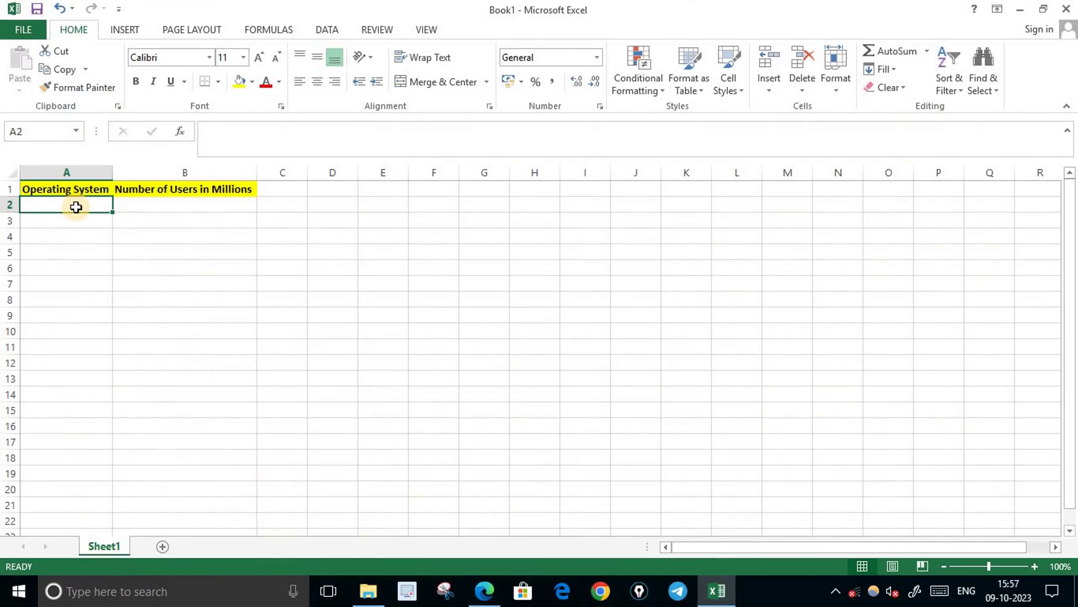
text(windo)
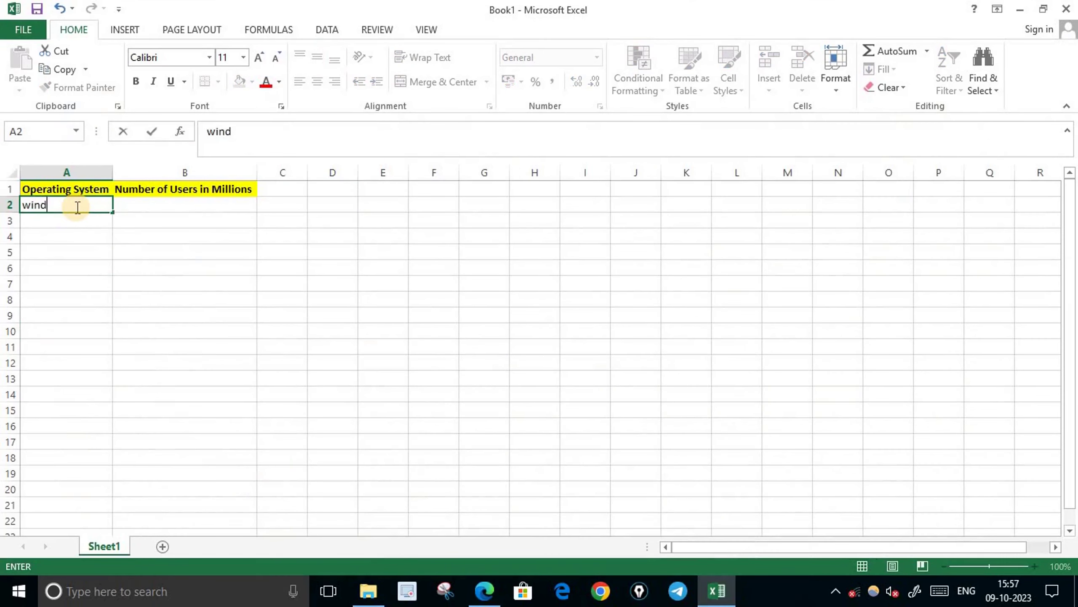
text(ws)
key(Return)
text(Linux)
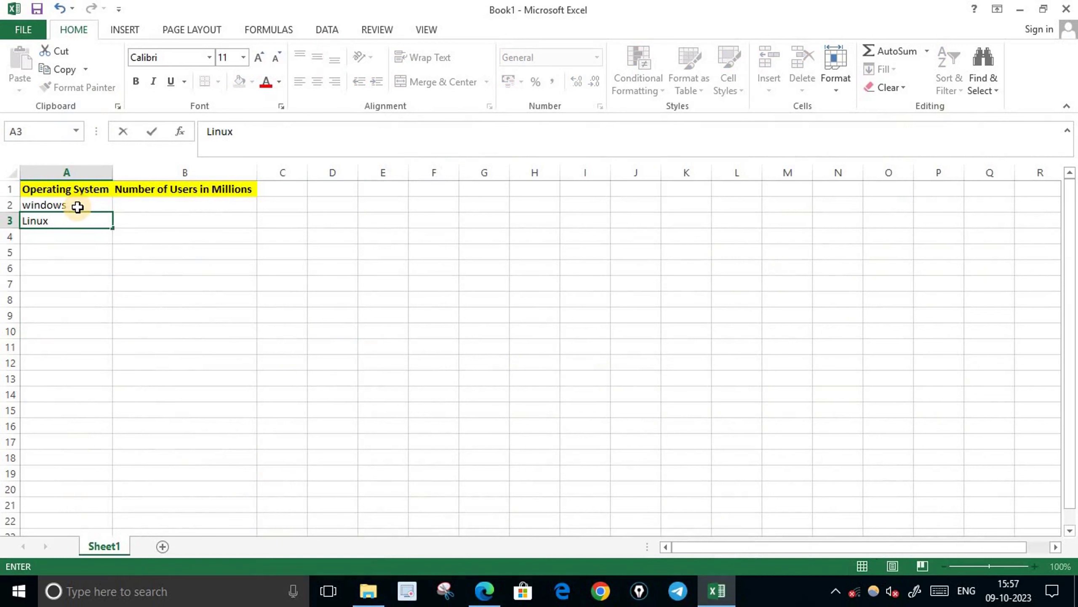
key(Return)
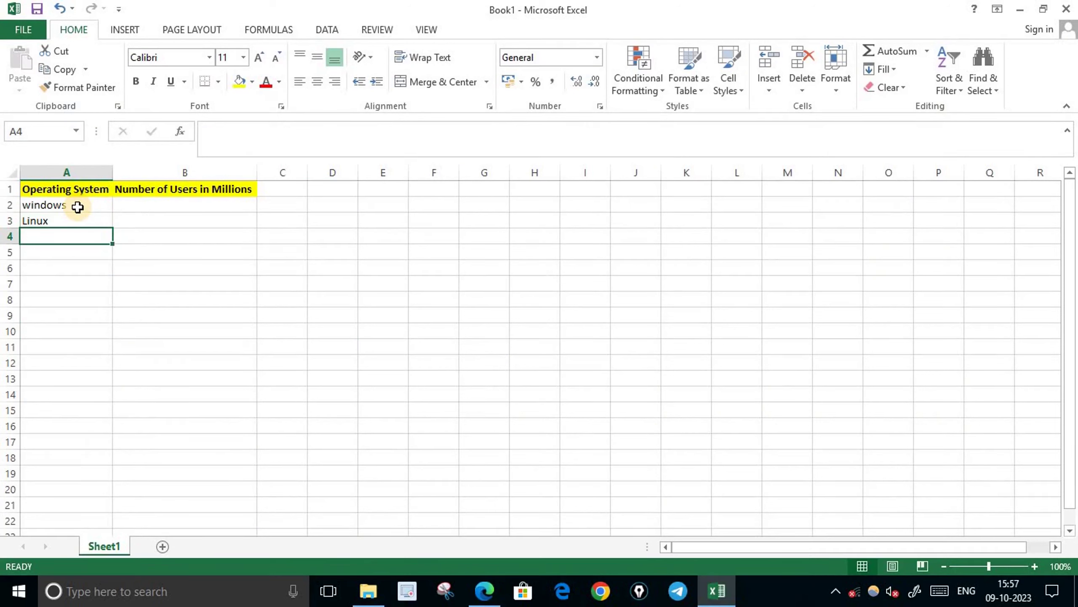
text(Solaris)
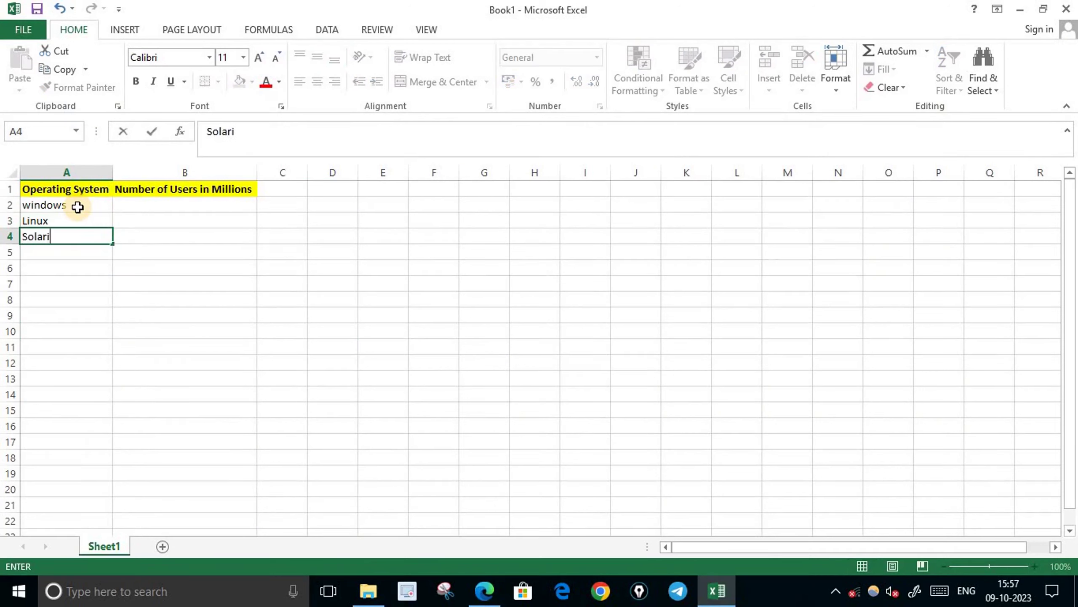
click(82, 254)
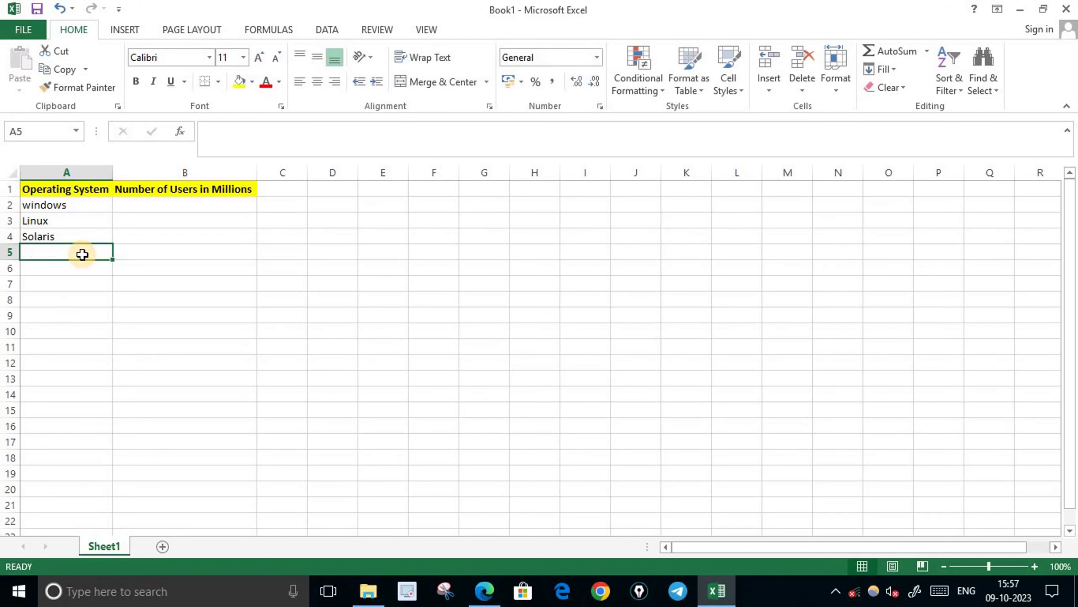
text(Ma)
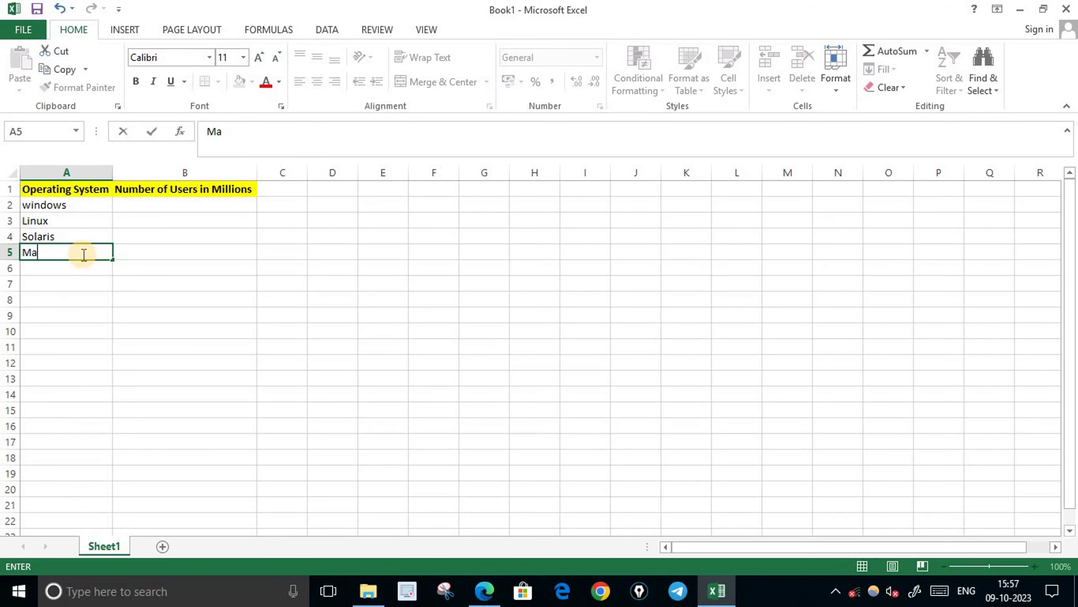
text(cOS)
click(144, 360)
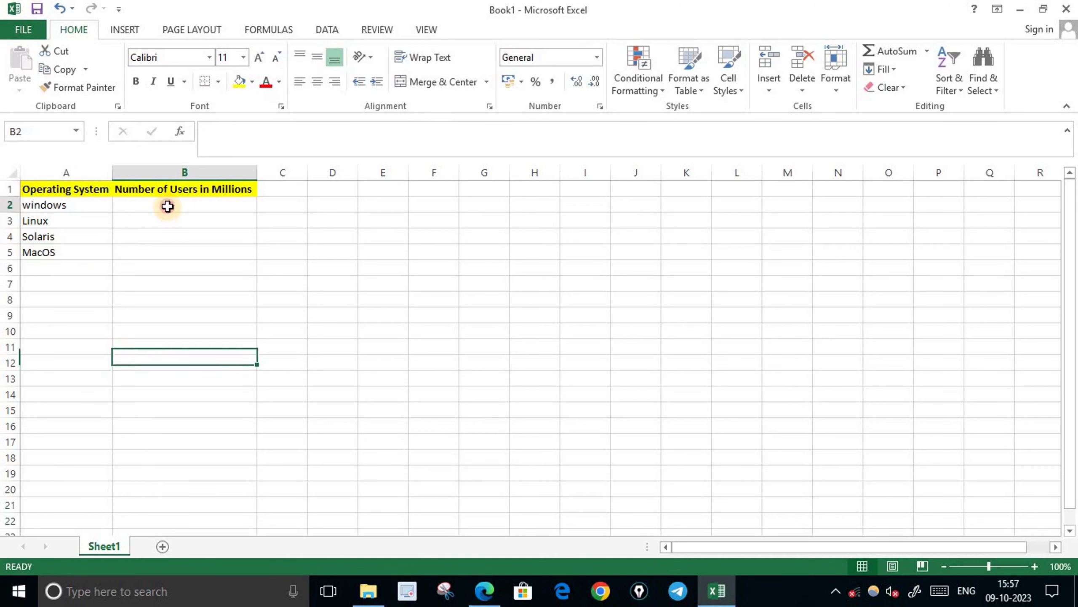
Enter user counts 7.21, 4.12, 2.69 and 1.33 in B2:B5
click(167, 205)
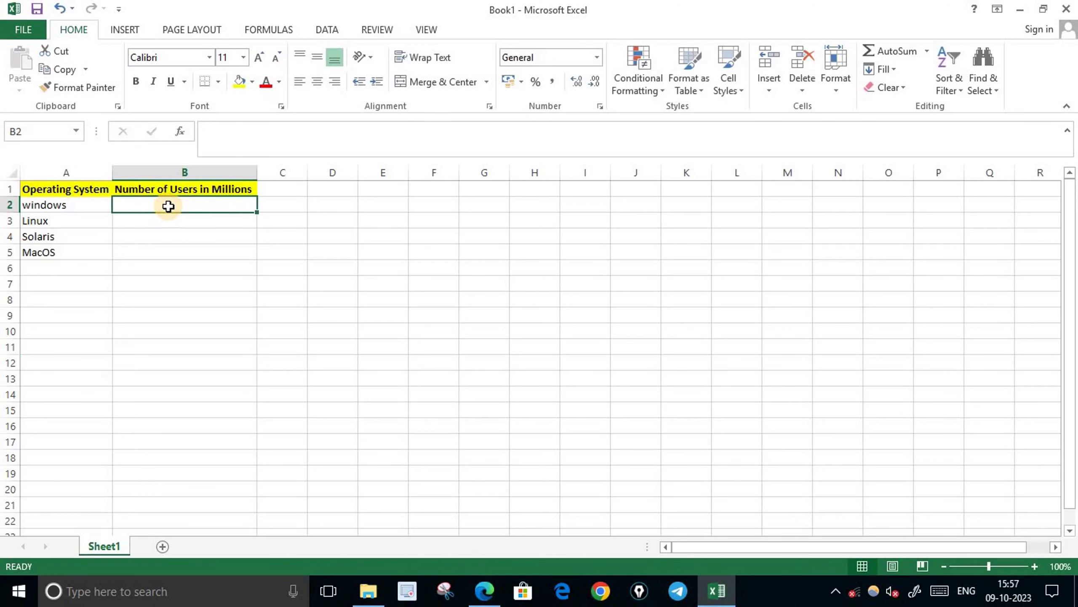
text(7.21)
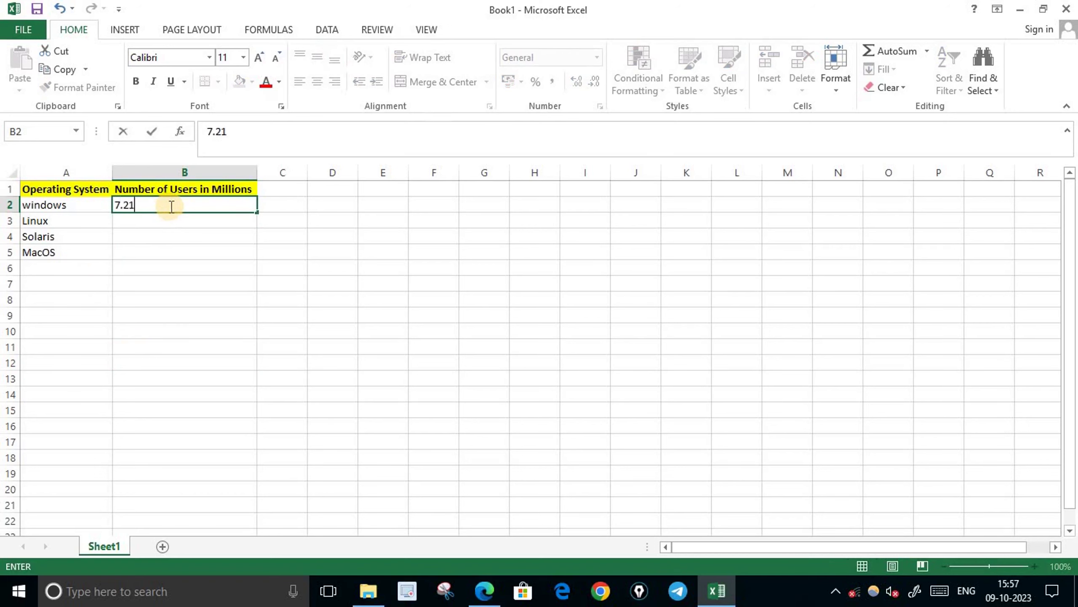
key(Return)
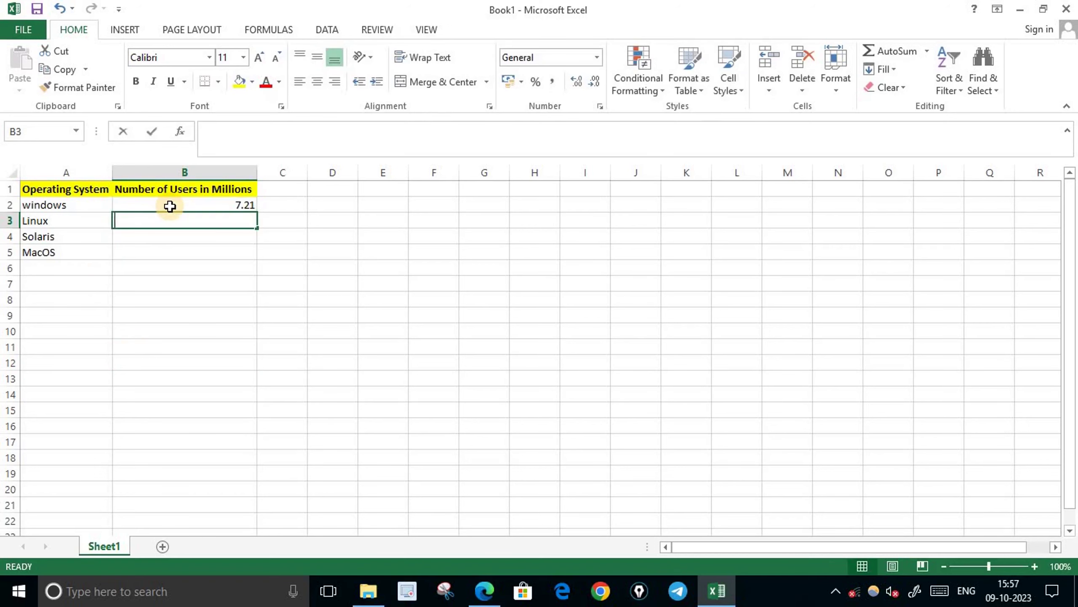
text(4.12)
key(Return)
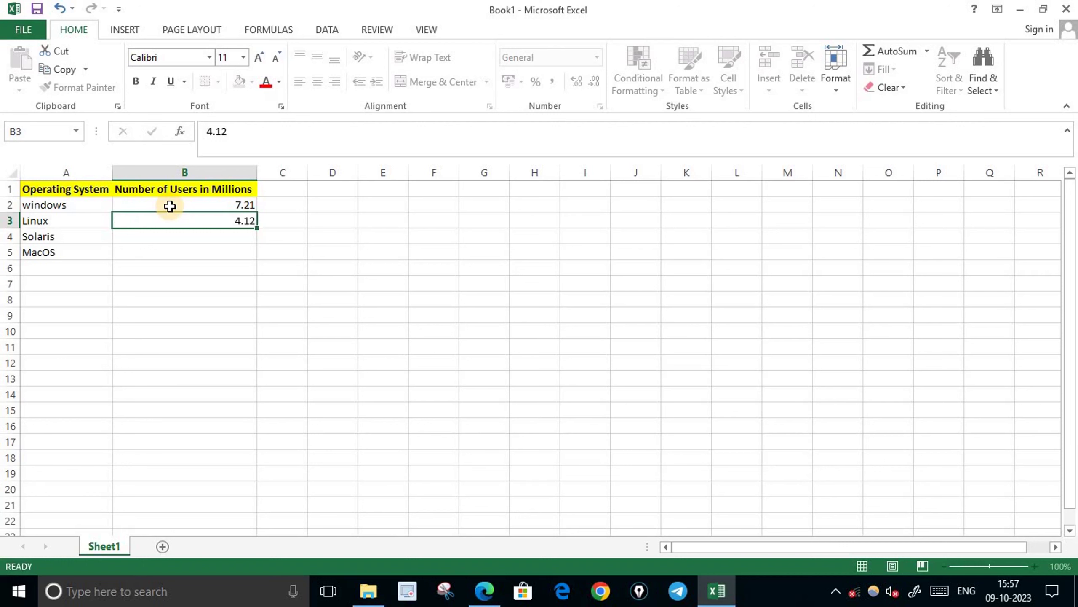
text(2.)
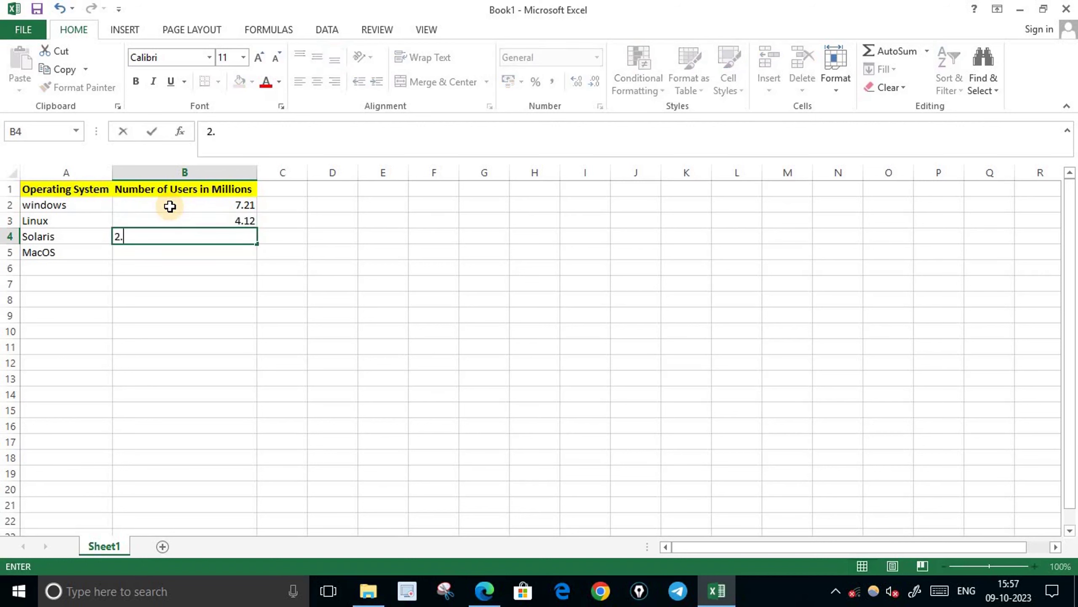
text(69)
key(Return)
text(1.33)
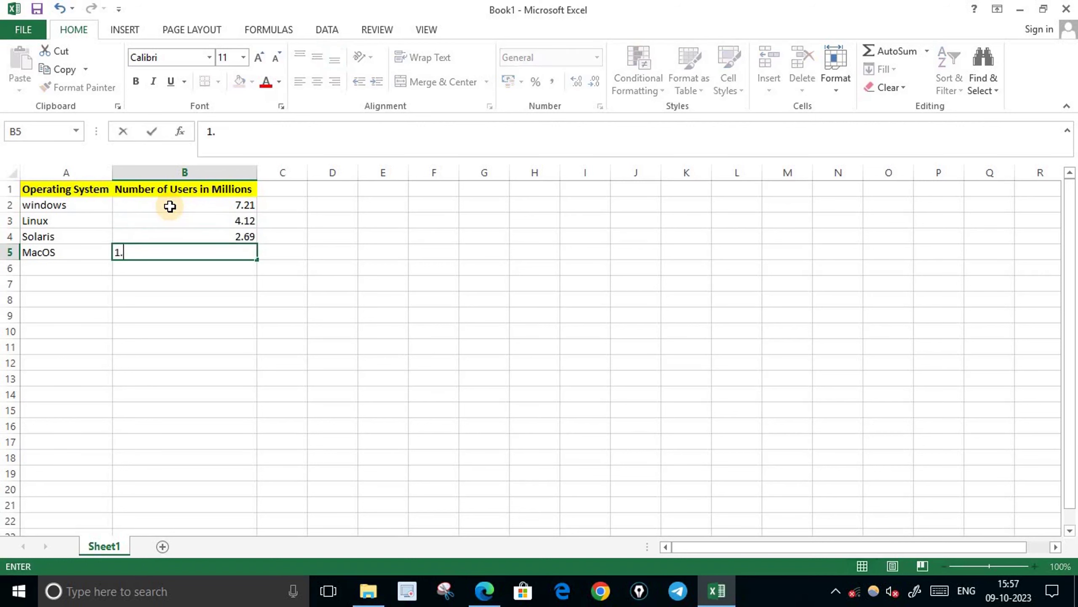
key(Return)
click(236, 384)
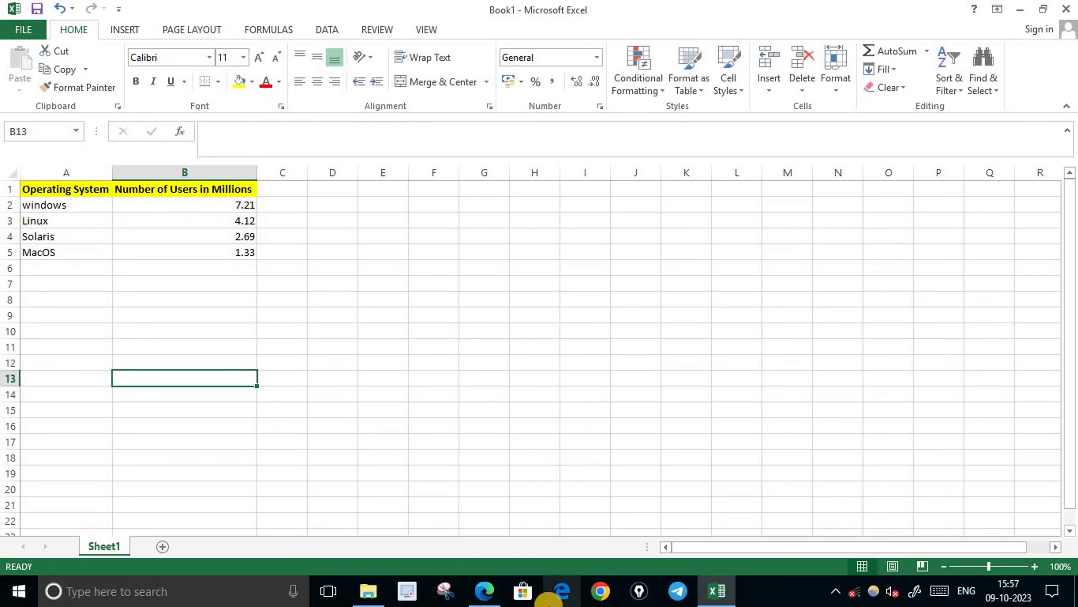
Left-align the data in A2:B5, then bring the Question 3 PDF back up
click(486, 591)
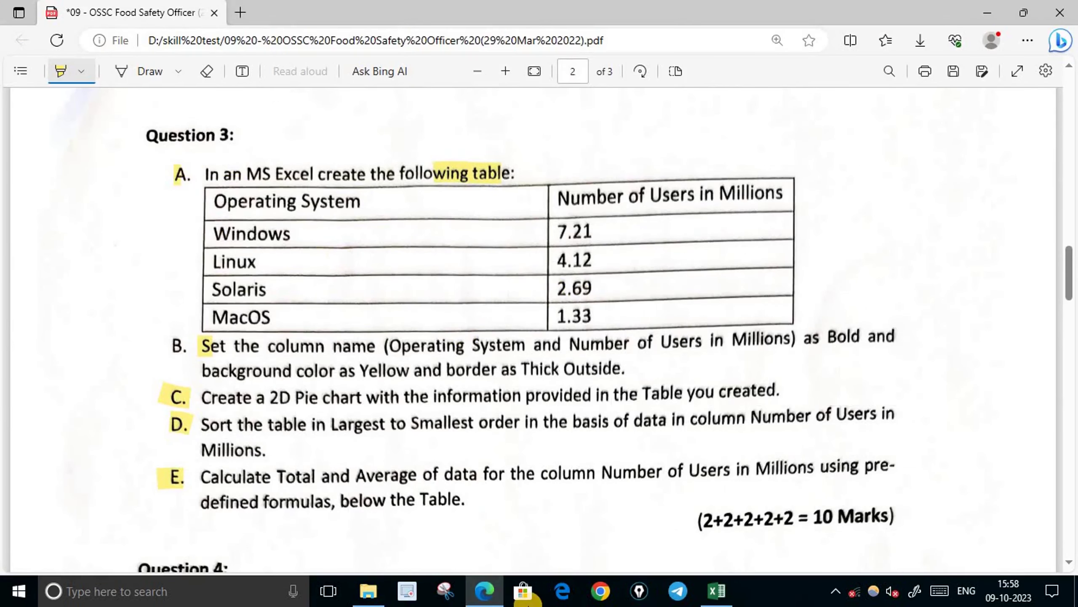
key(alt+Tab)
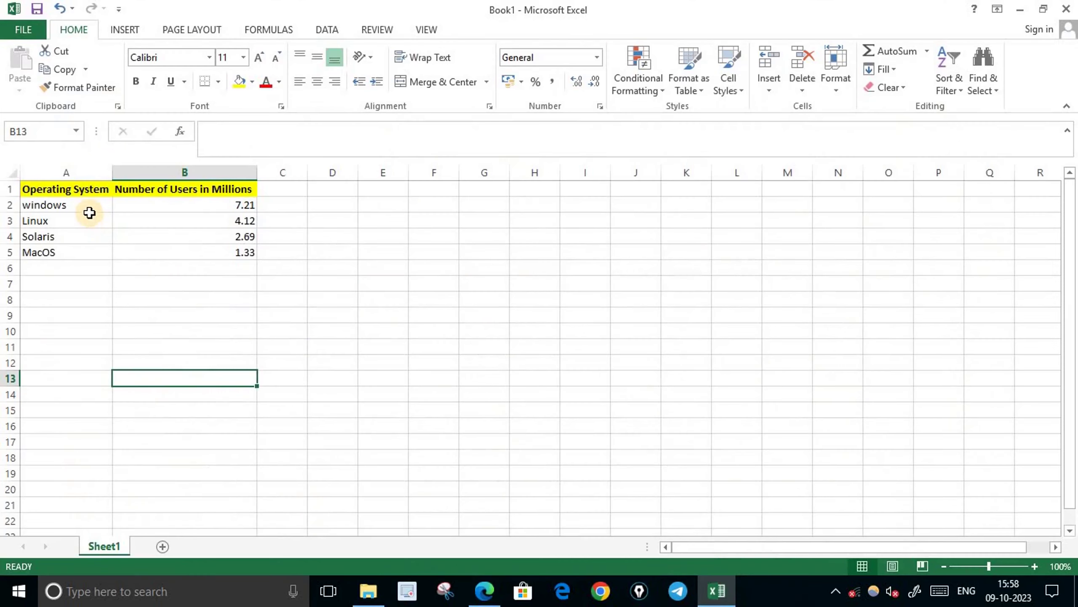
drag(90, 212, 213, 248)
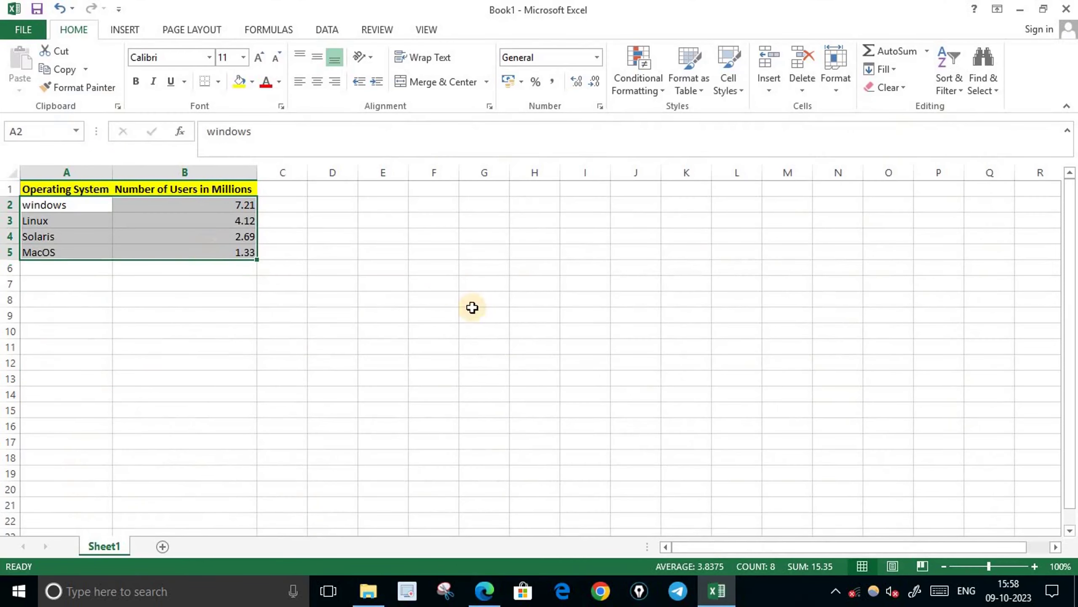
click(302, 83)
click(316, 382)
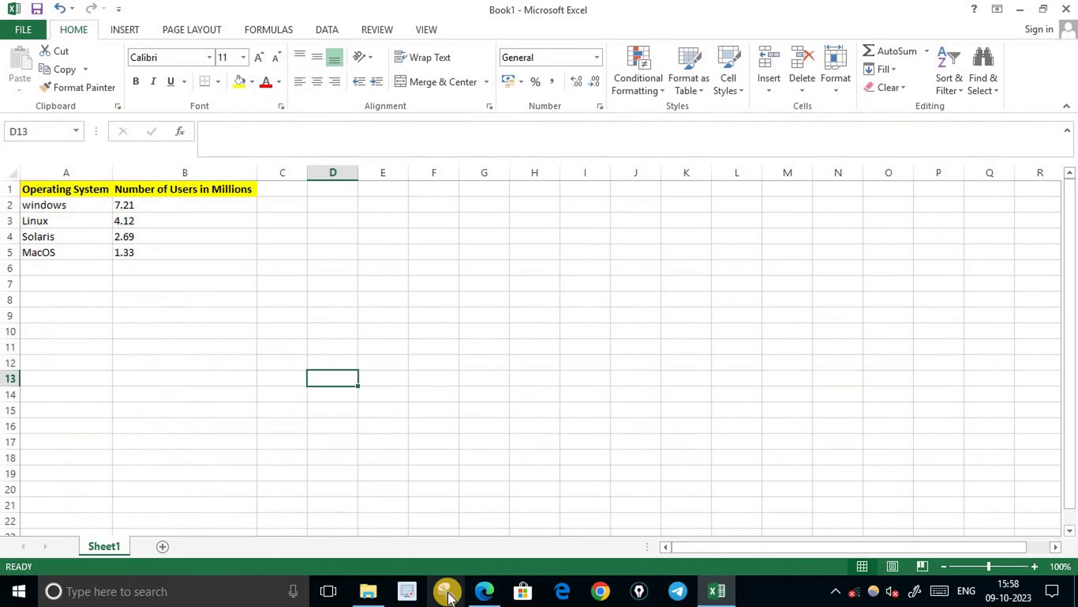
click(484, 590)
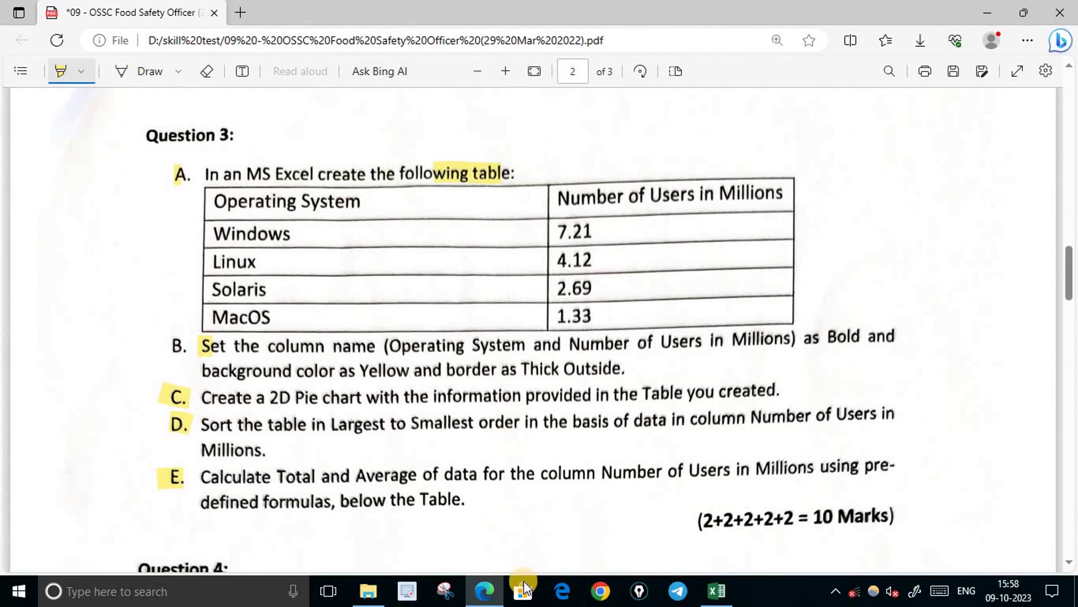
Back in Excel, select header cells A1:B1 and open the Borders dropdown
click(493, 601)
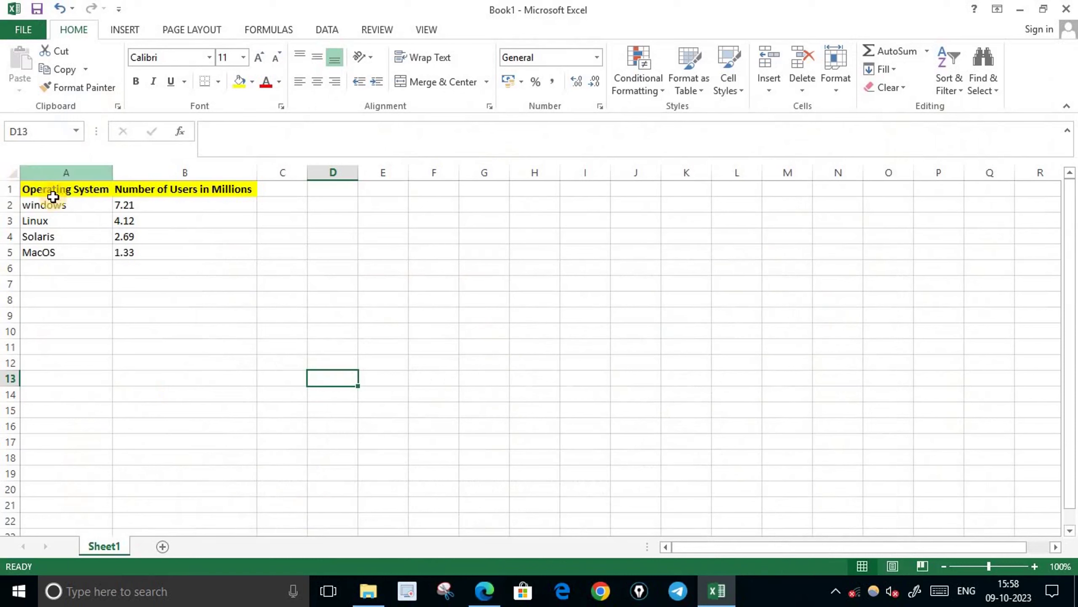
click(406, 282)
drag(45, 192, 175, 189)
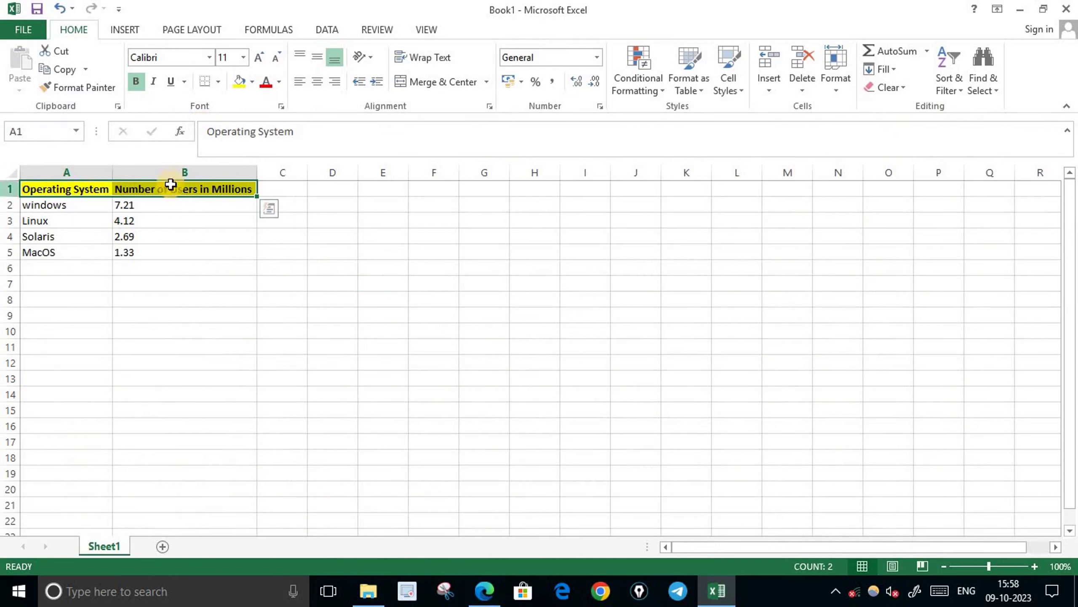
click(219, 80)
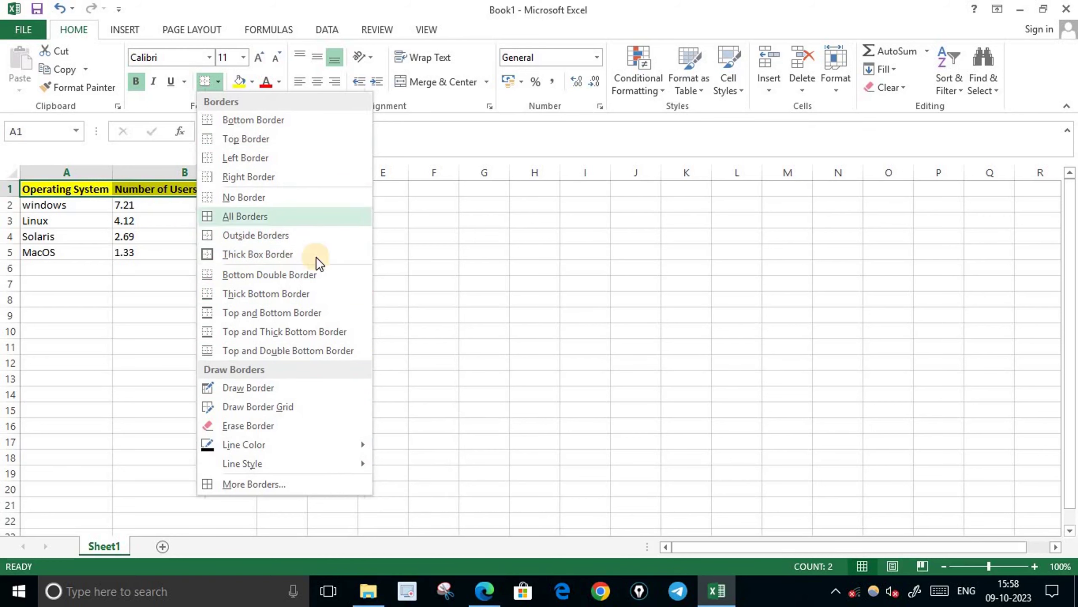
Apply a thick solid outline border around A1:B1 through More Borders in Format Cells
click(273, 487)
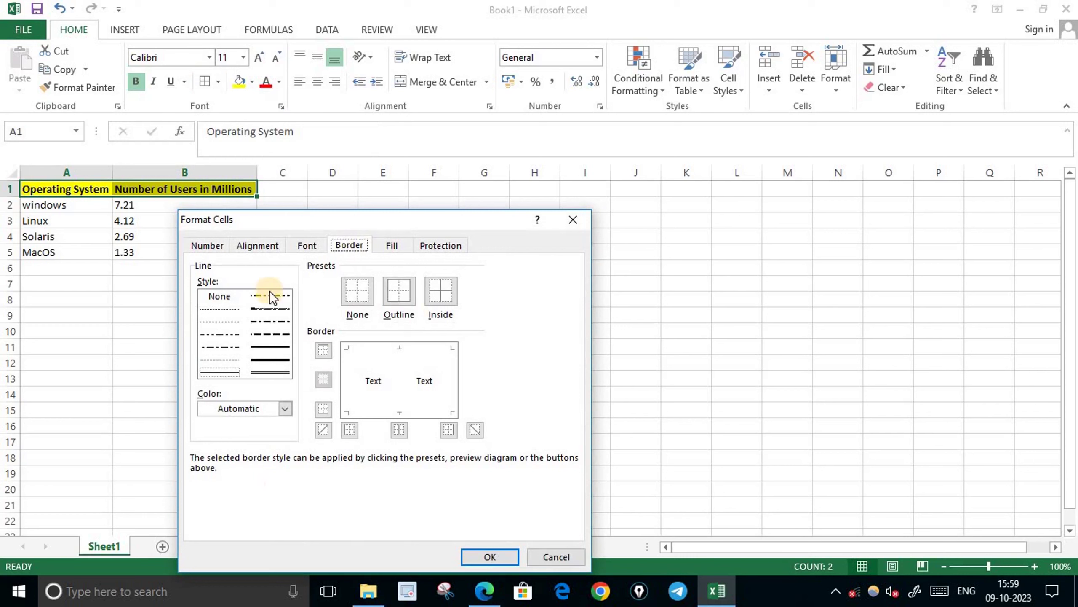
click(273, 360)
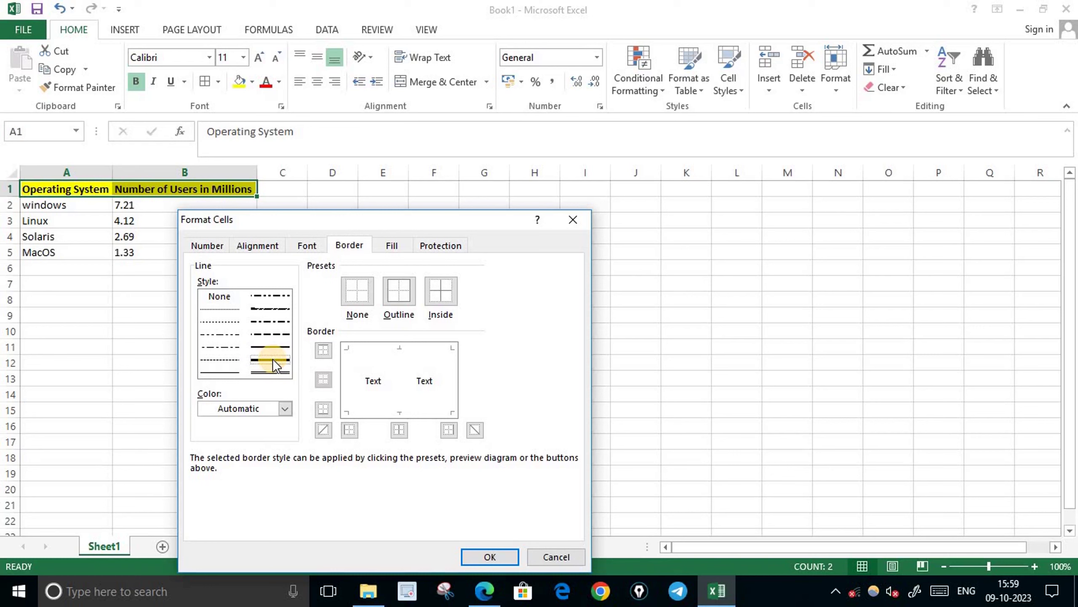
click(399, 294)
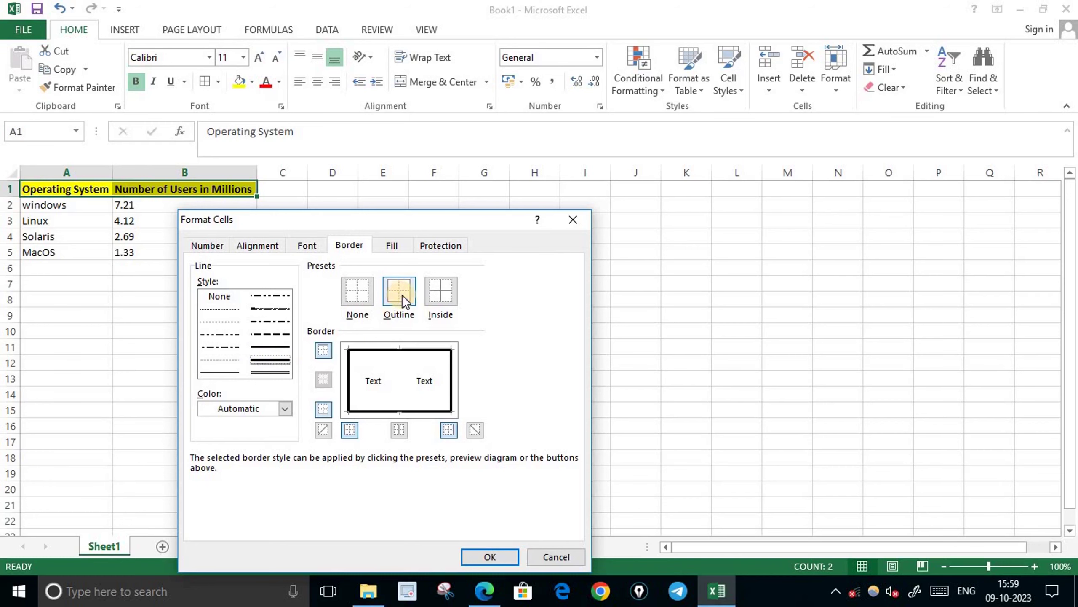
click(511, 560)
click(170, 360)
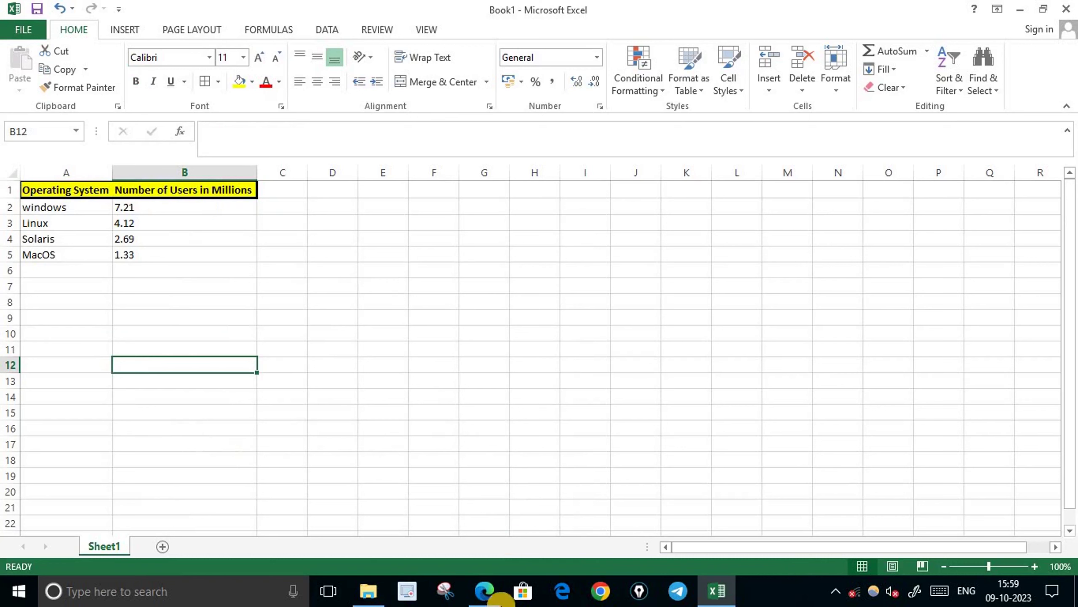
Highlight 'Sort the table' in task D of the PDF, then select B2:B5 in Excel
click(484, 596)
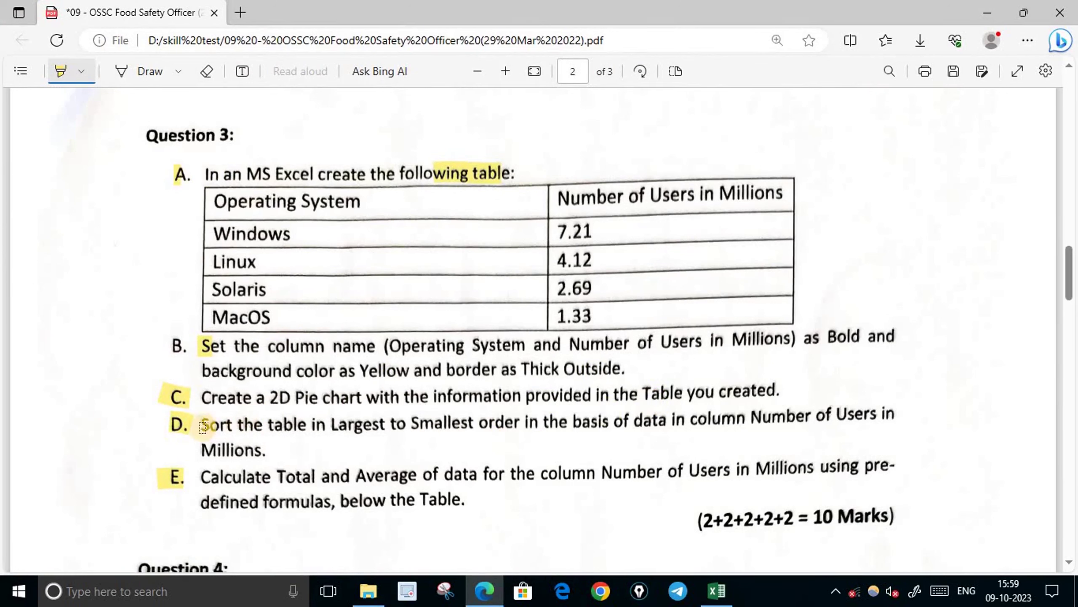
drag(202, 425, 314, 427)
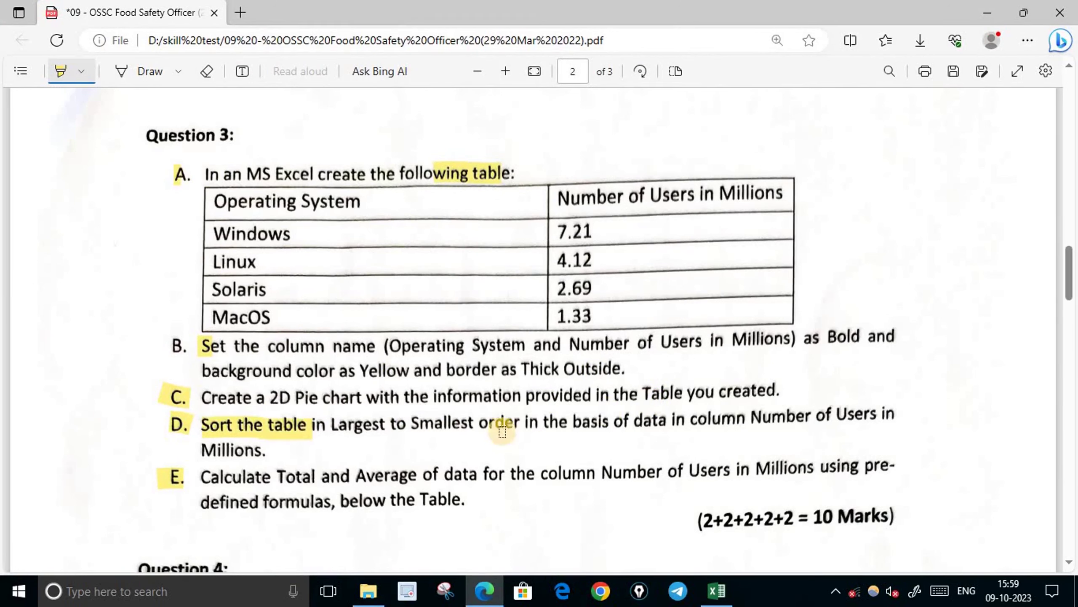
click(486, 599)
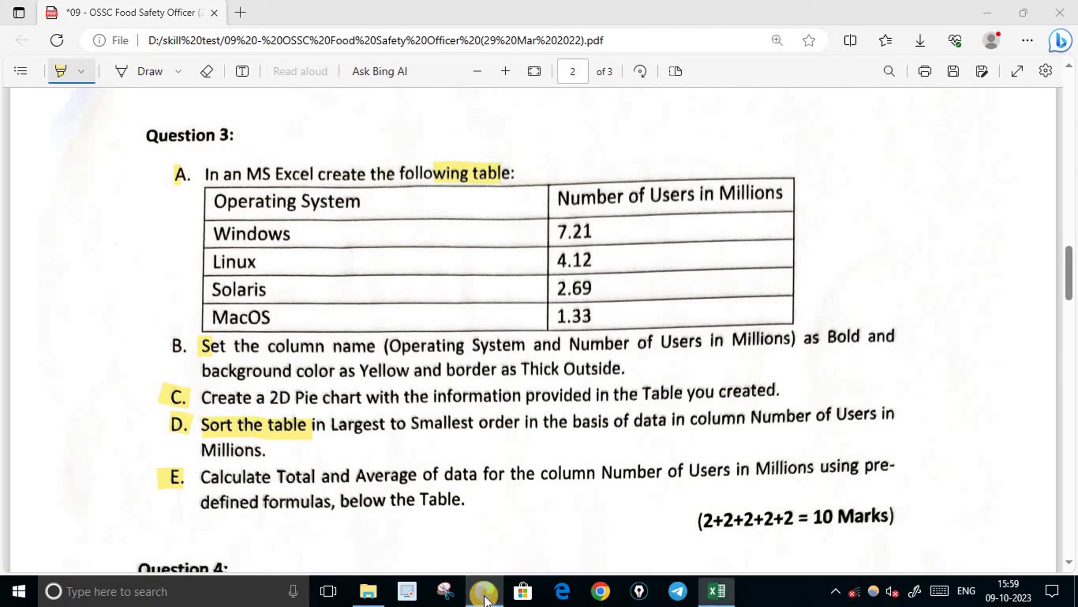
drag(156, 206, 145, 250)
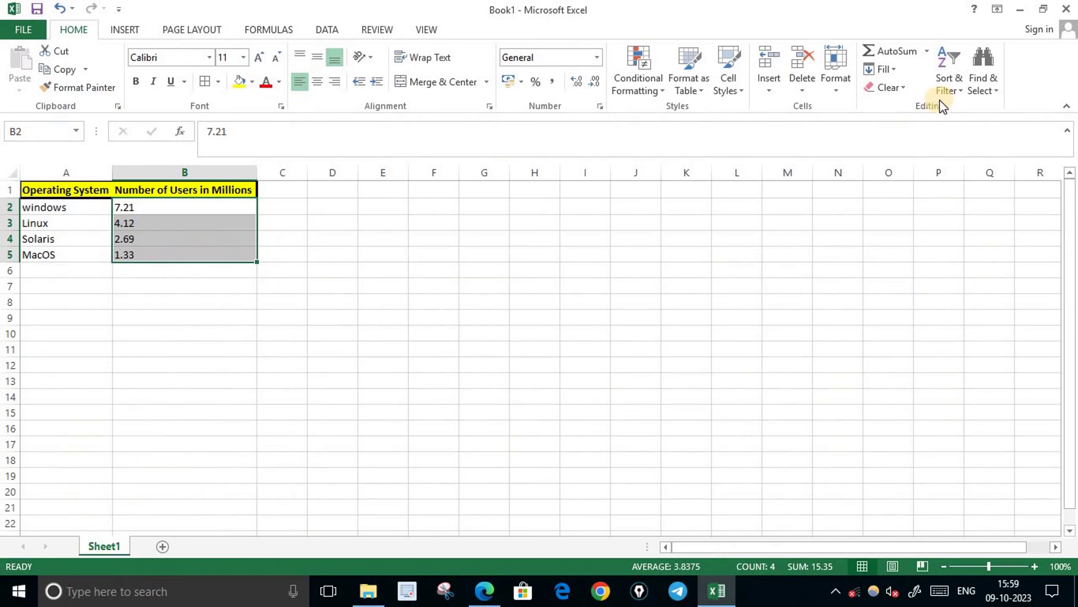
click(961, 89)
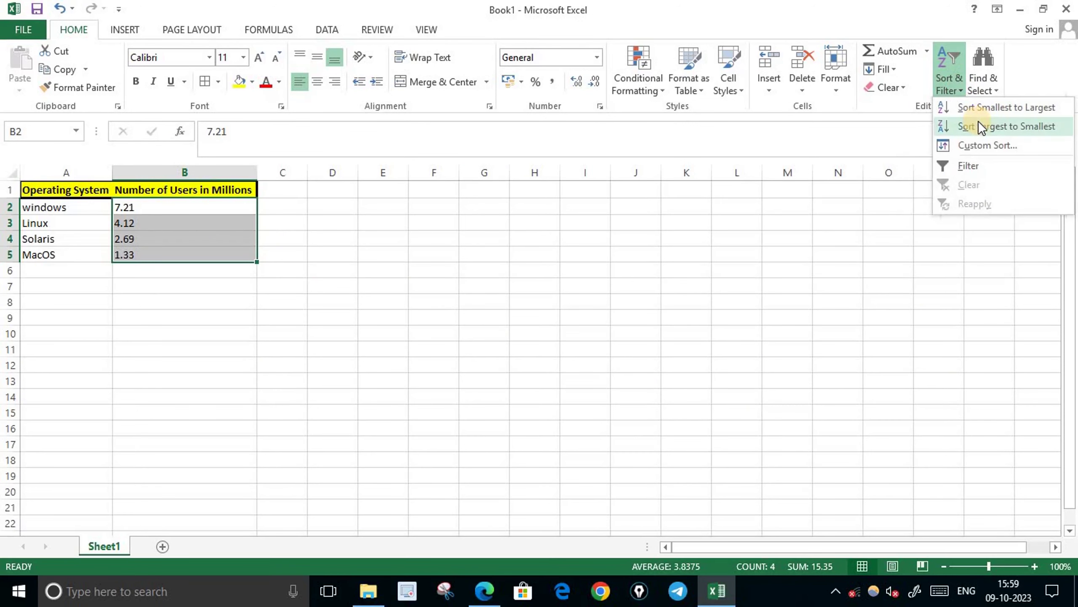
click(1013, 126)
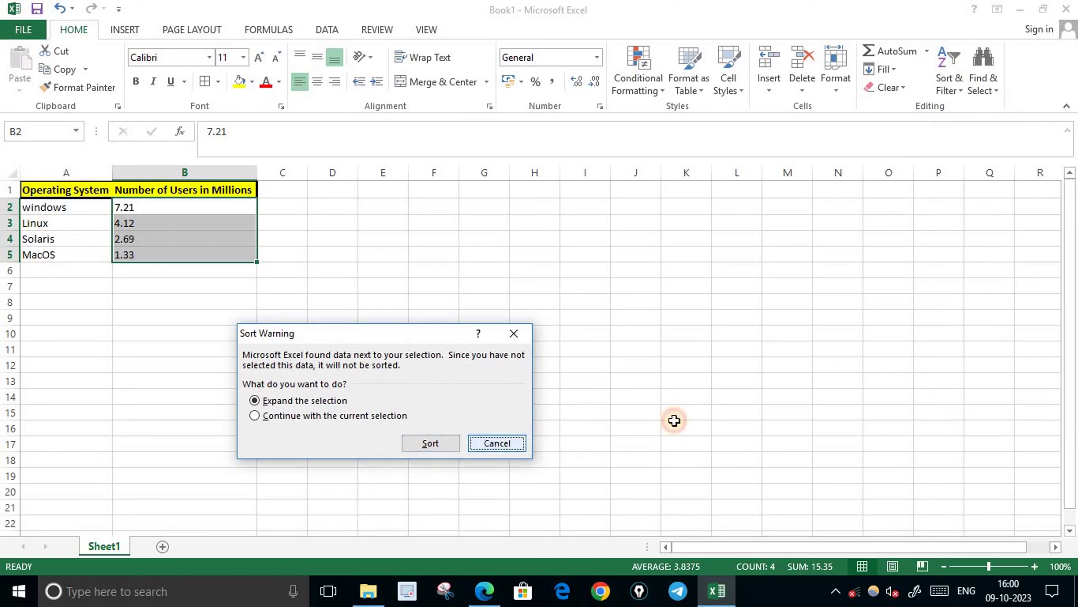
key(Return)
click(233, 347)
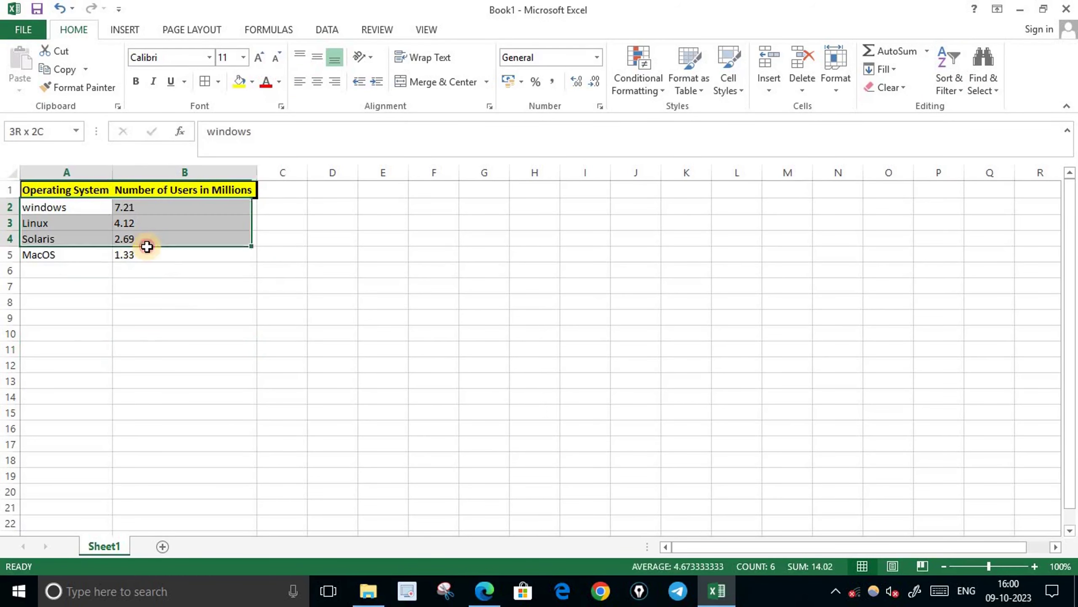
drag(66, 208, 147, 251)
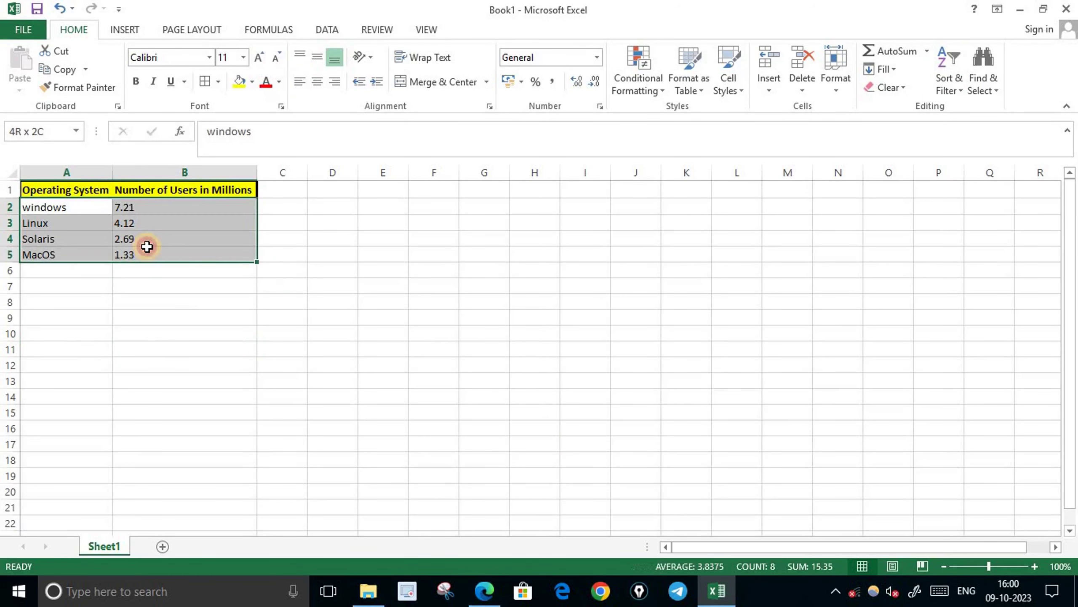
click(941, 73)
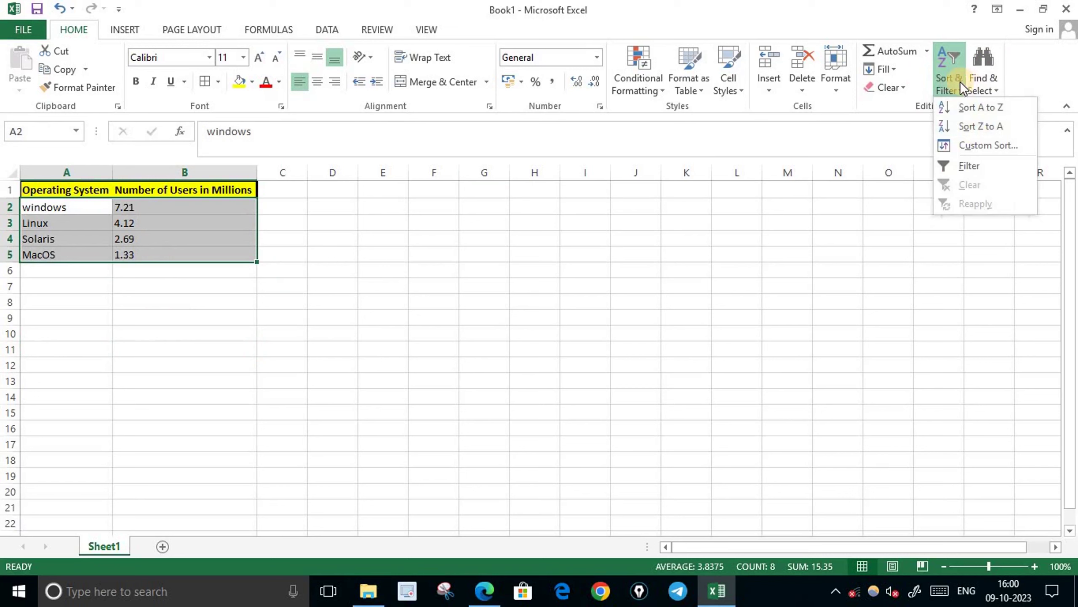
click(431, 330)
click(433, 333)
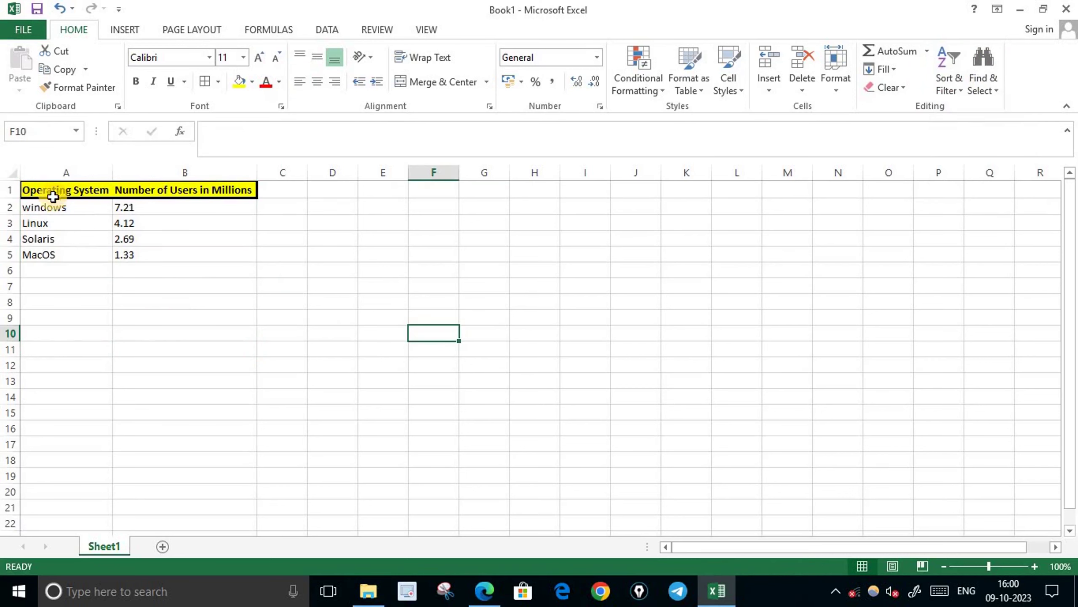
Custom-sort A2:B5 by Number of Users in Millions on cell values, largest to smallest
drag(53, 207, 153, 255)
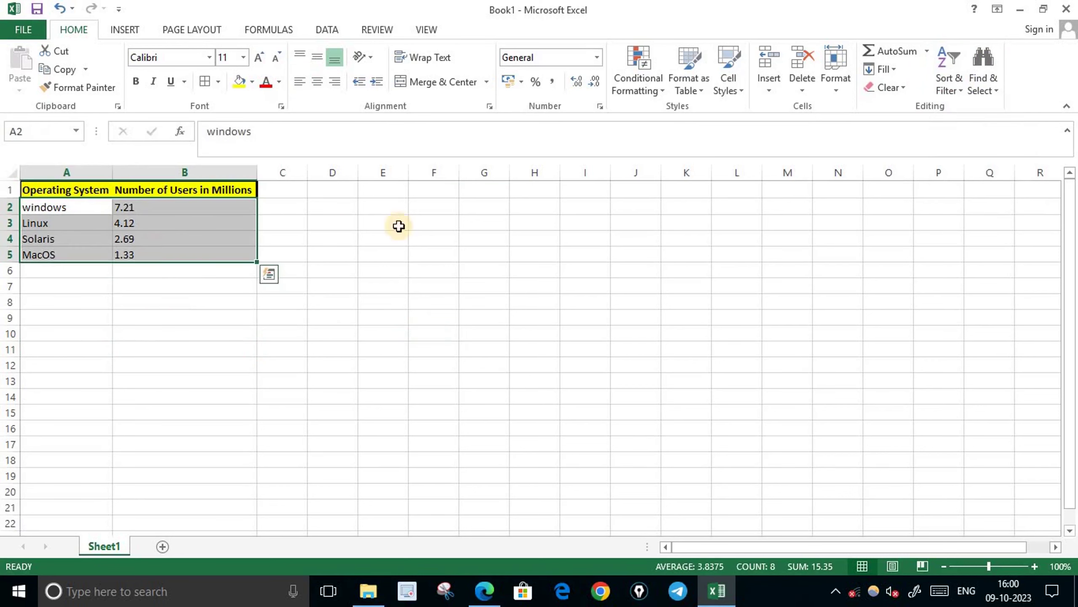
click(950, 80)
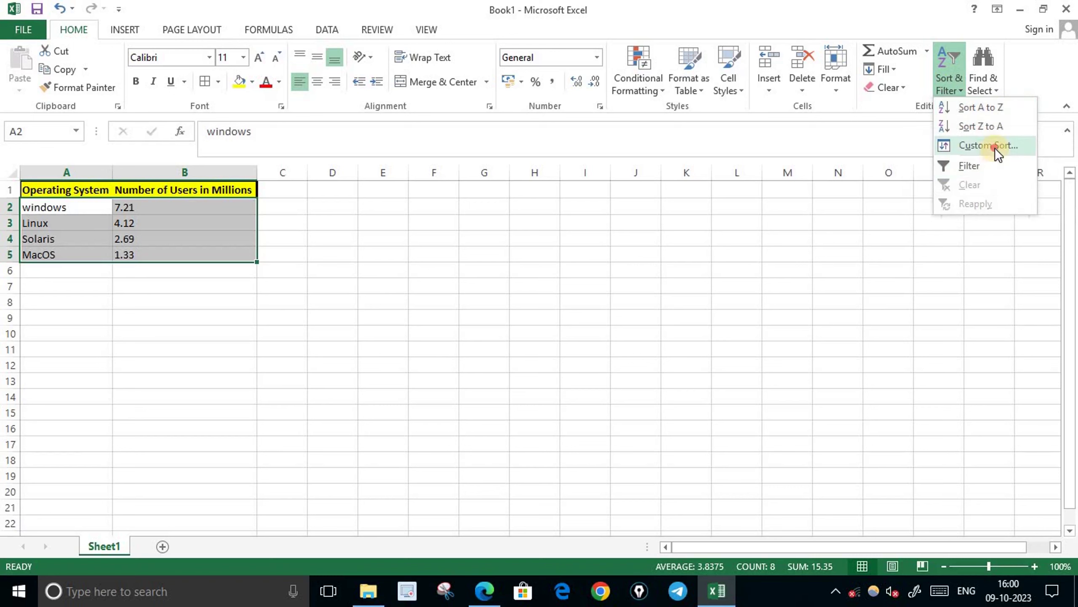
click(995, 147)
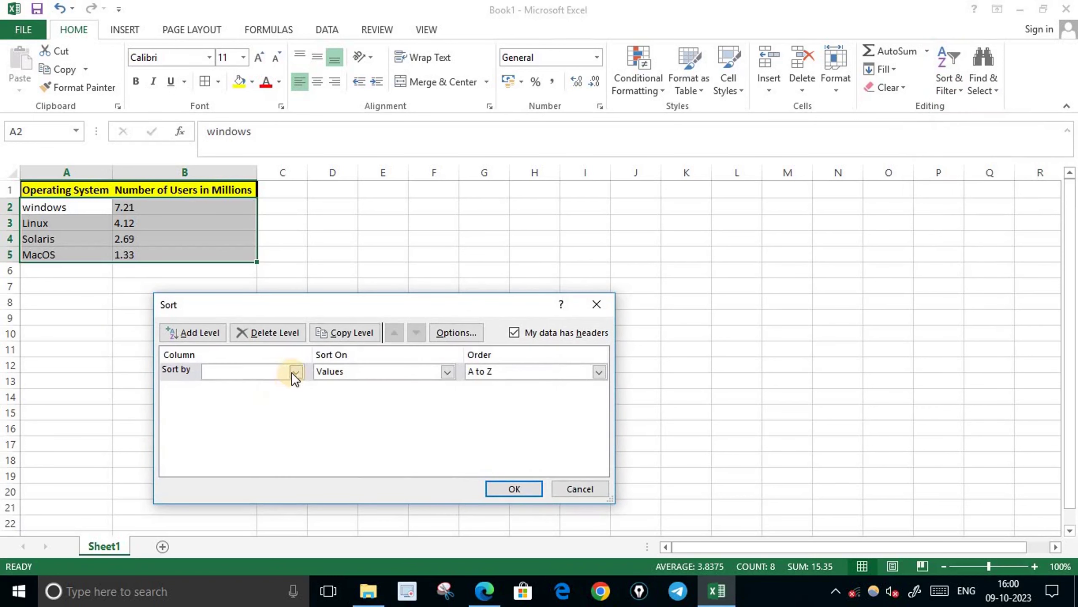
click(295, 372)
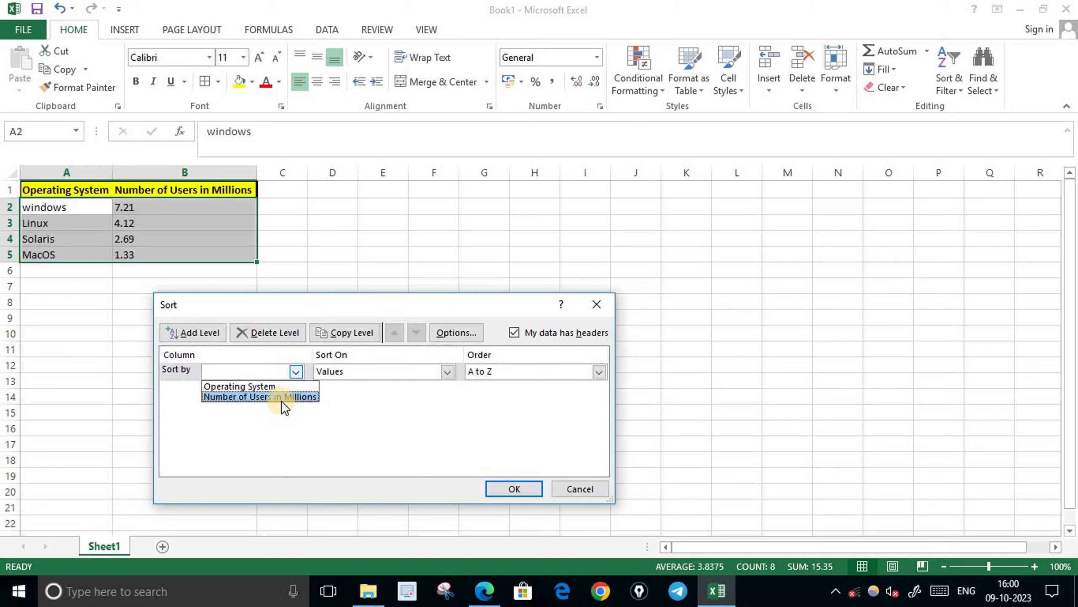
click(281, 399)
click(448, 372)
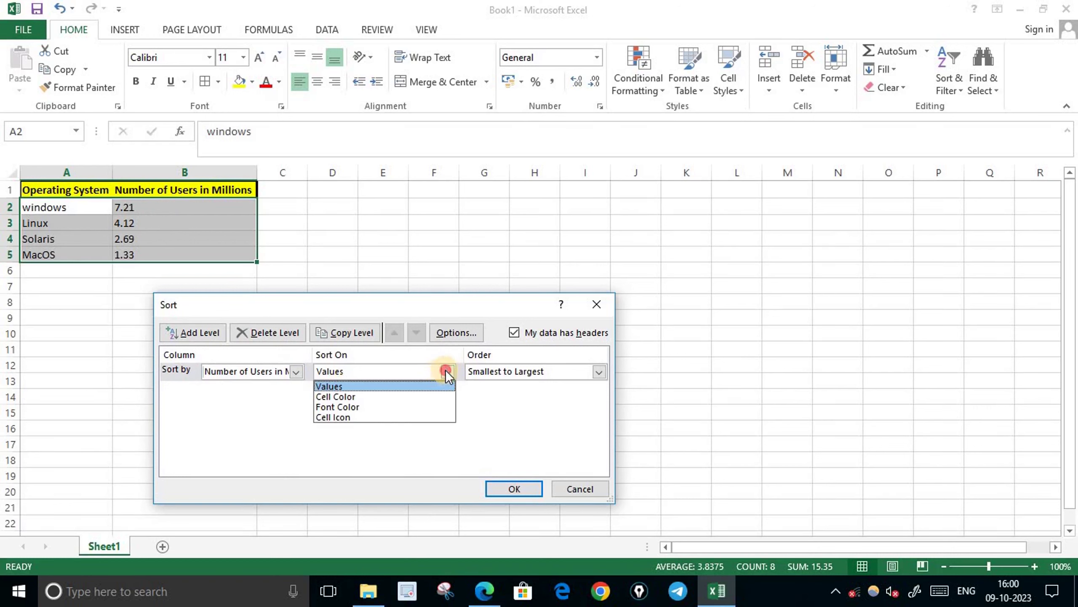
click(445, 369)
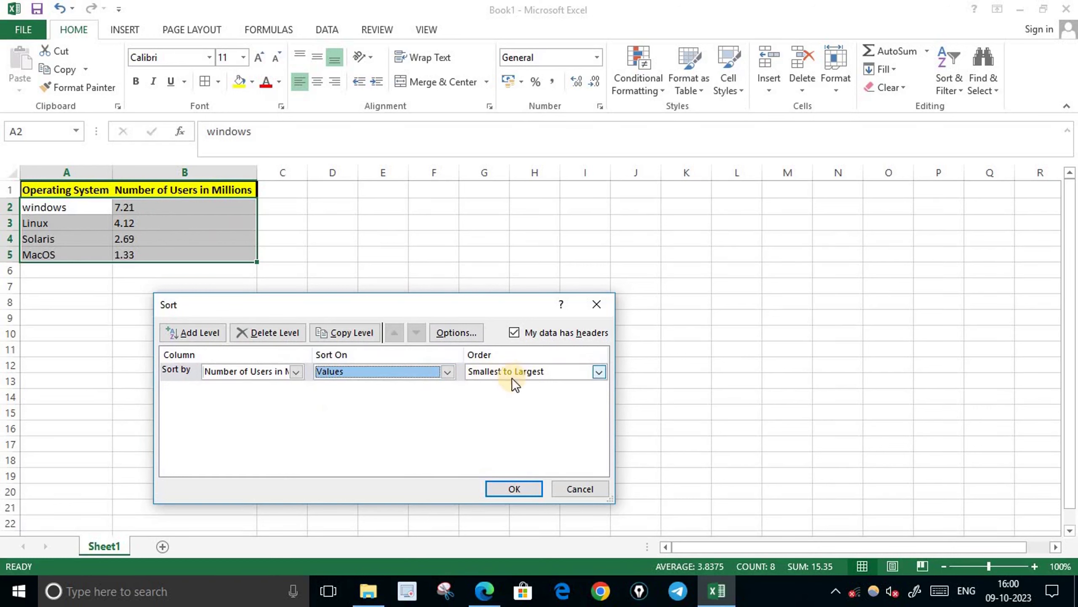
click(599, 372)
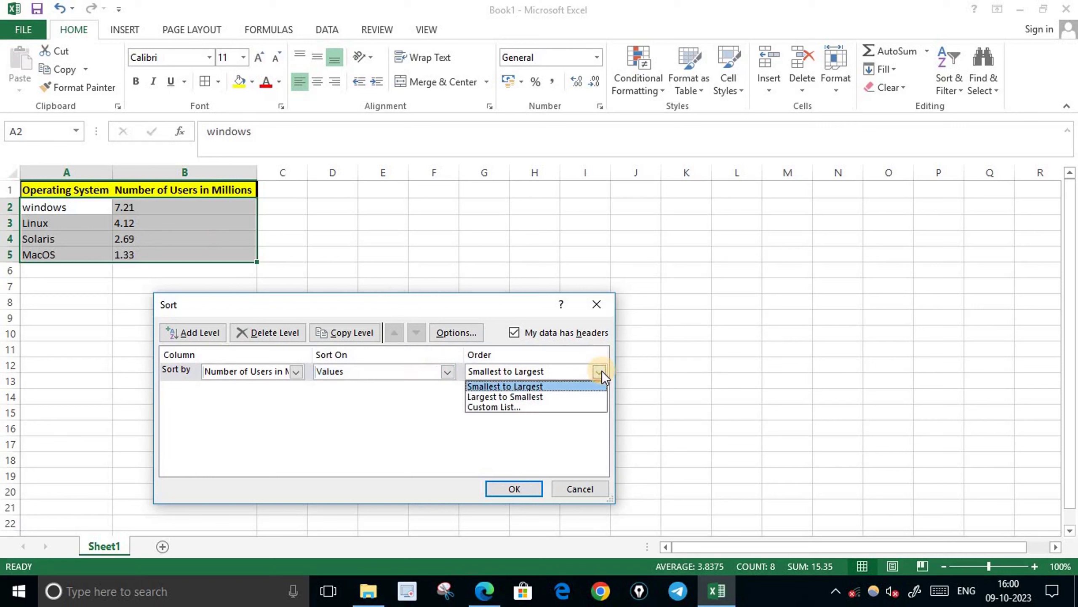
click(531, 396)
click(520, 487)
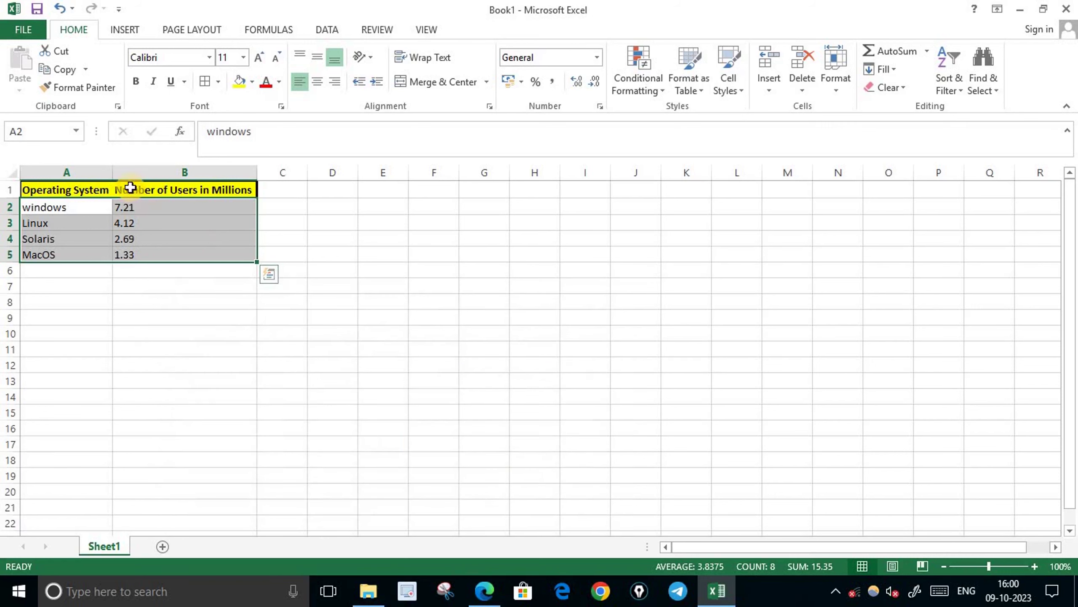
click(157, 288)
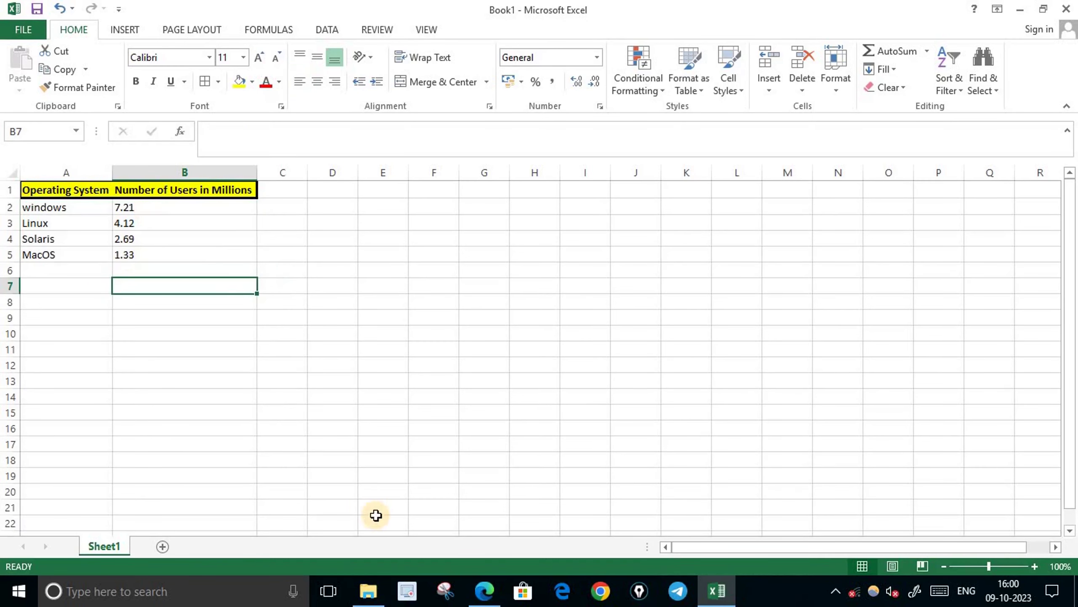
Label A6 'Total' and A7 'Average', then begin a formula in B6
click(42, 271)
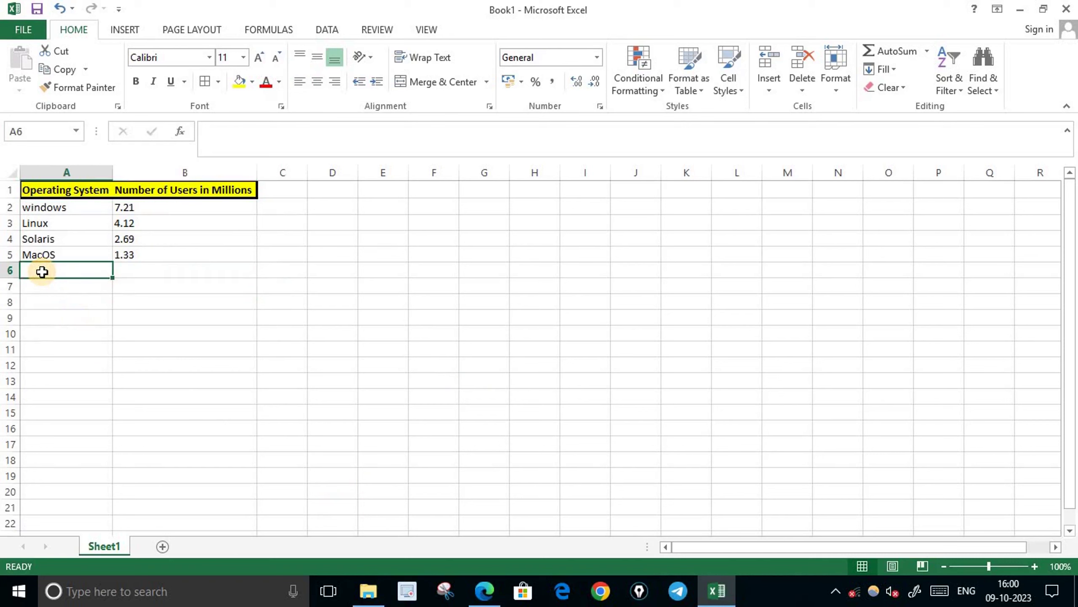
text(Total)
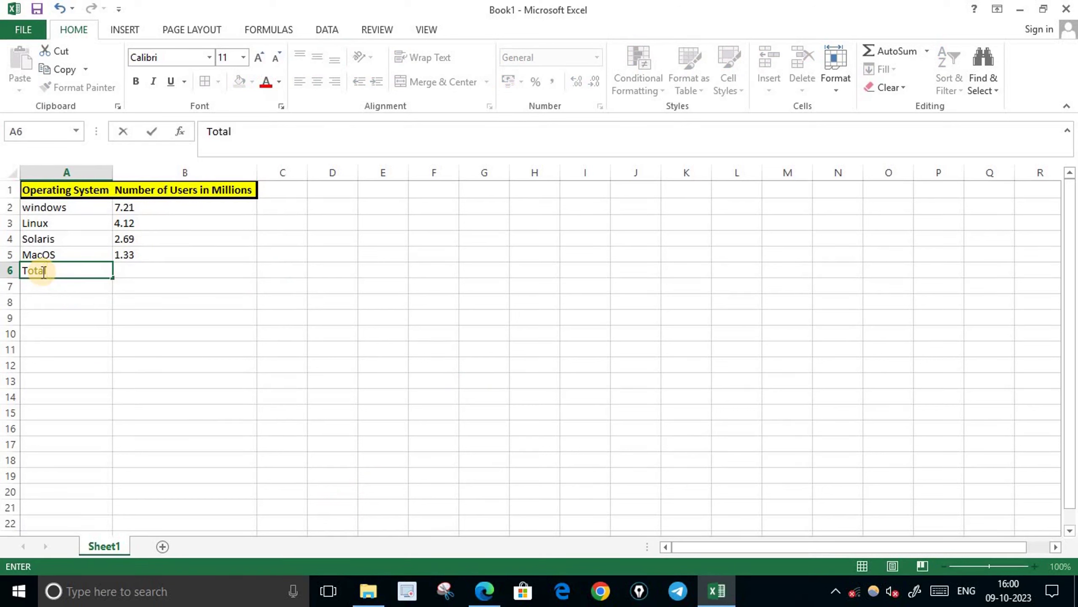
click(35, 284)
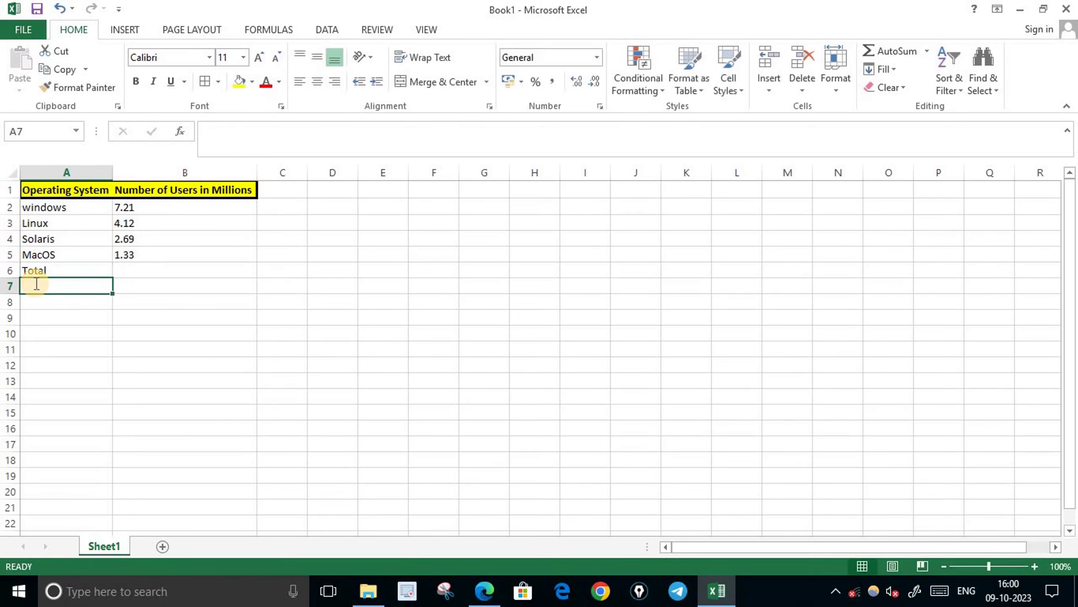
text(Average)
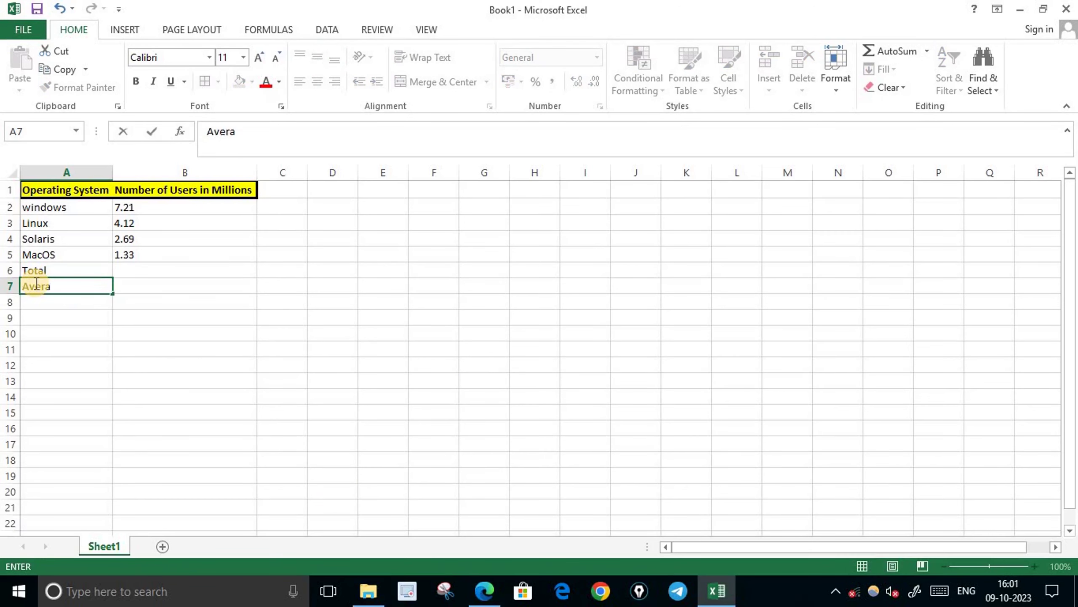
click(131, 269)
text(=)
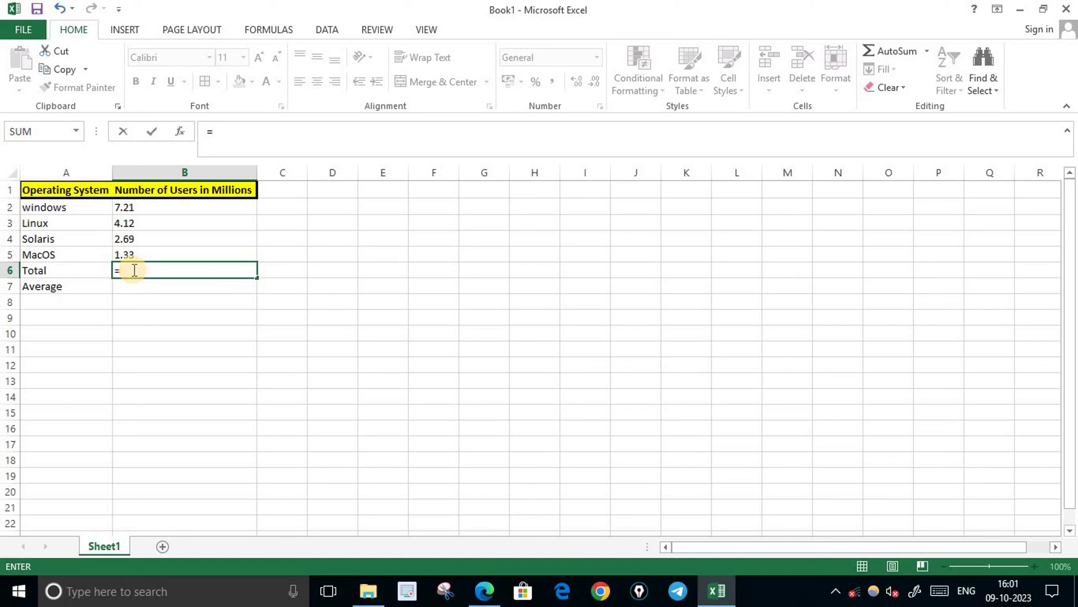
Enter =SUM(B2:B5) in B6 so the Total row shows 15.35
text(sum)
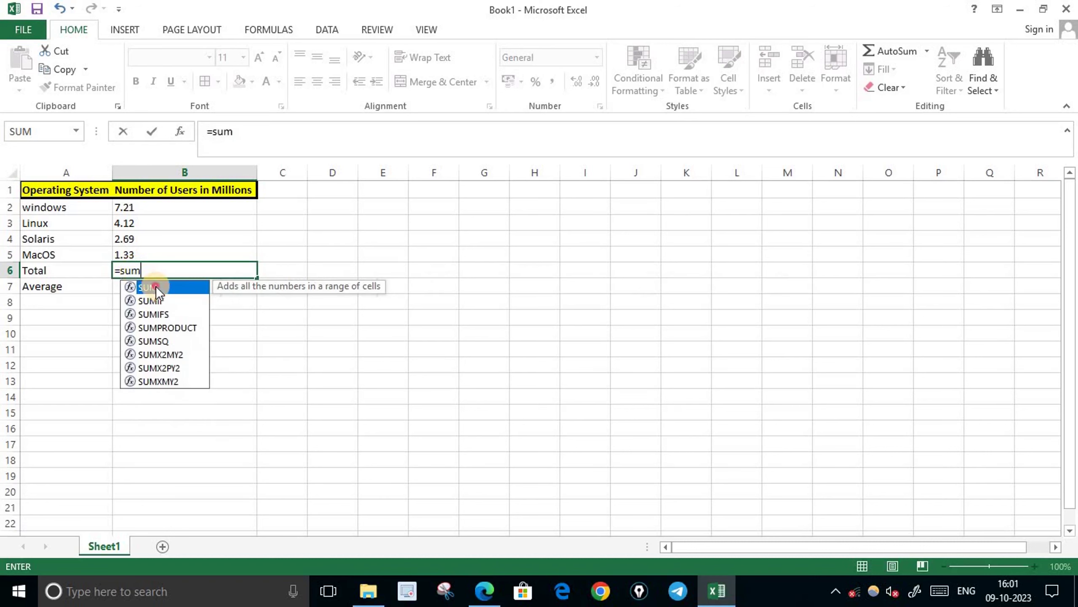
double_click(158, 287)
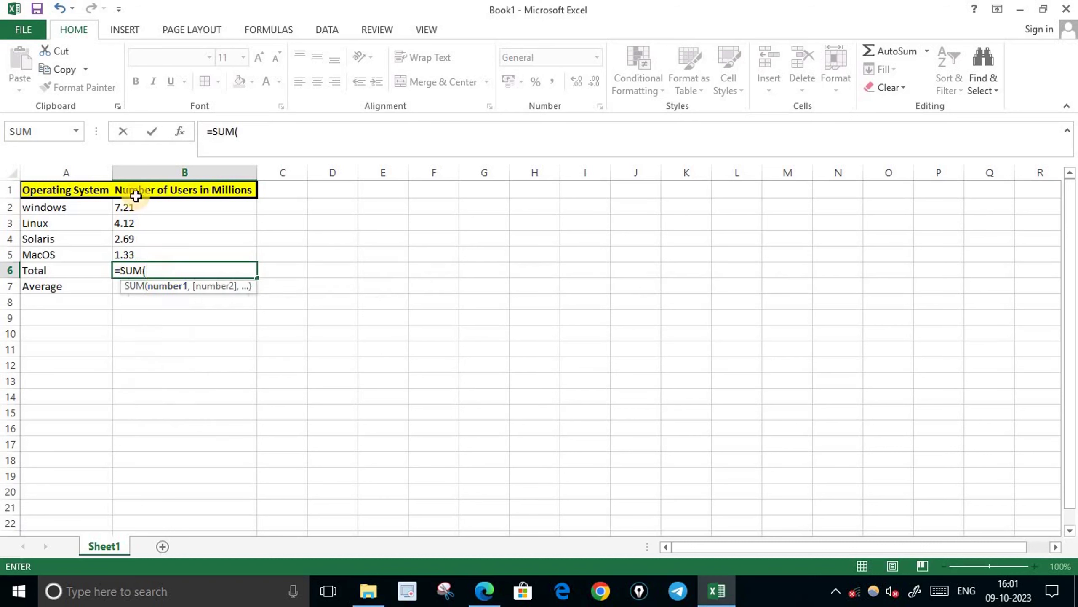
drag(131, 207, 132, 252)
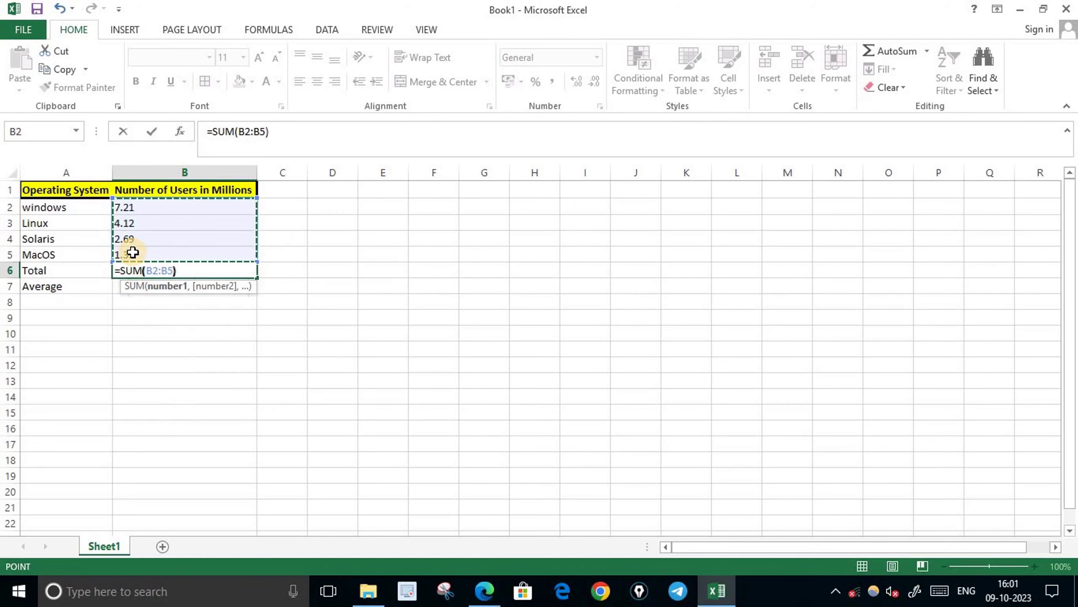
key(Return)
click(282, 381)
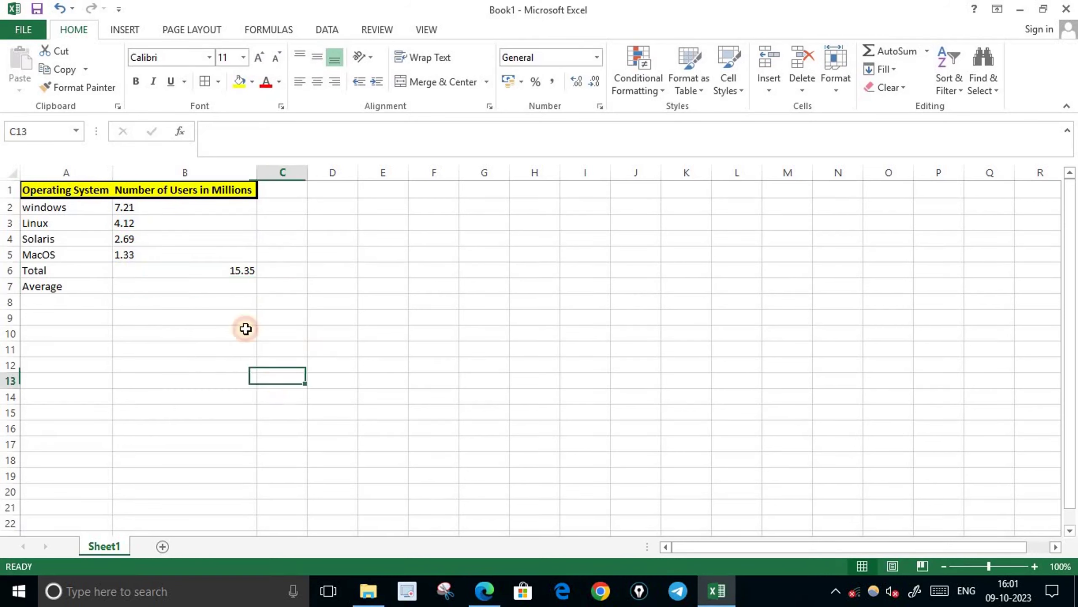
Start an AVERAGE formula over B2:B5 in cell B7
click(167, 286)
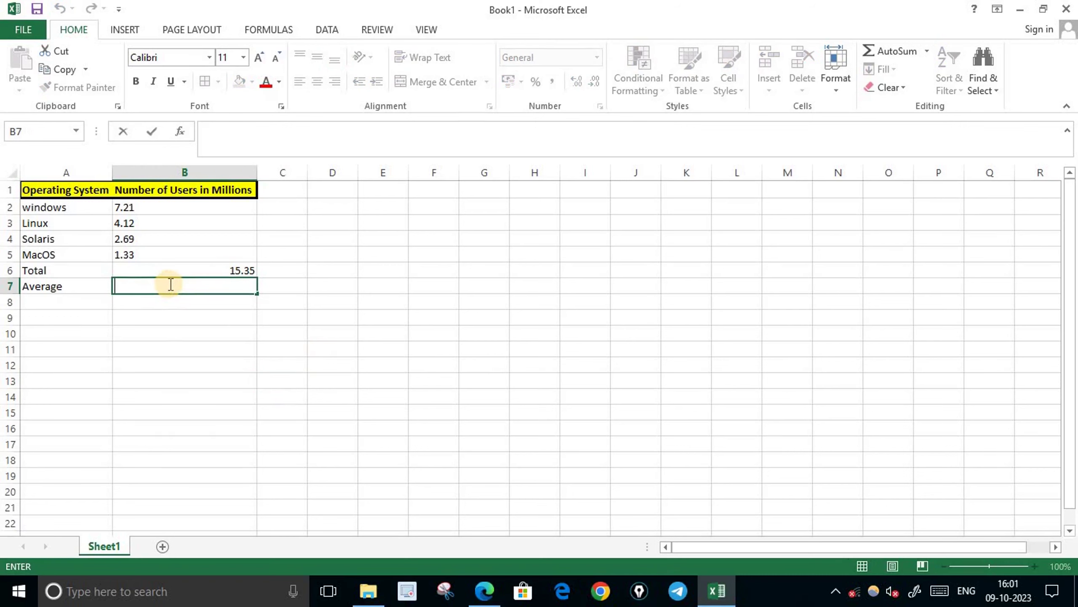
text(=av)
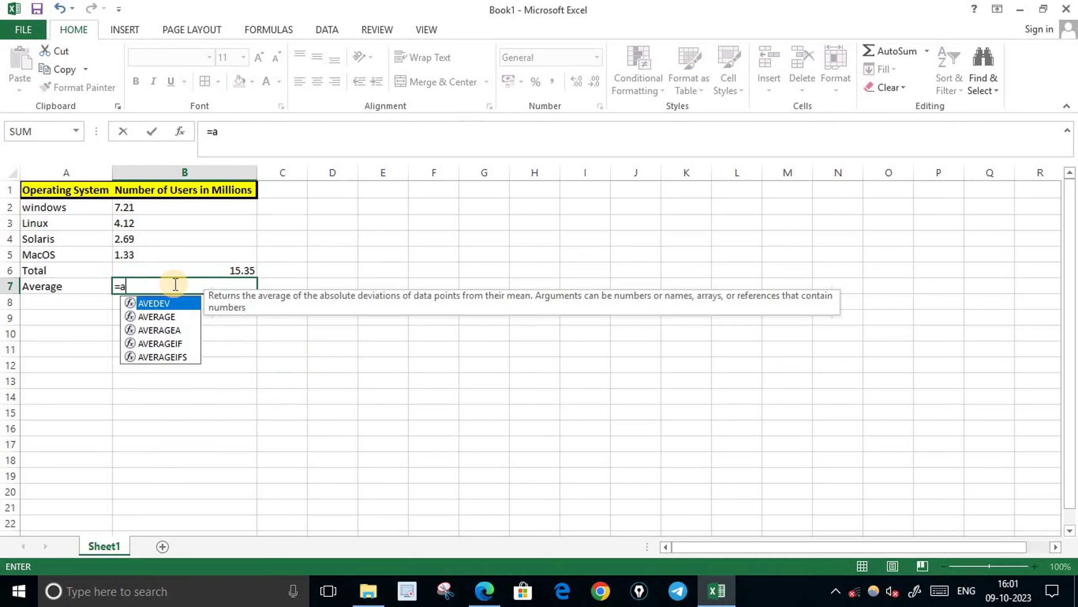
double_click(158, 317)
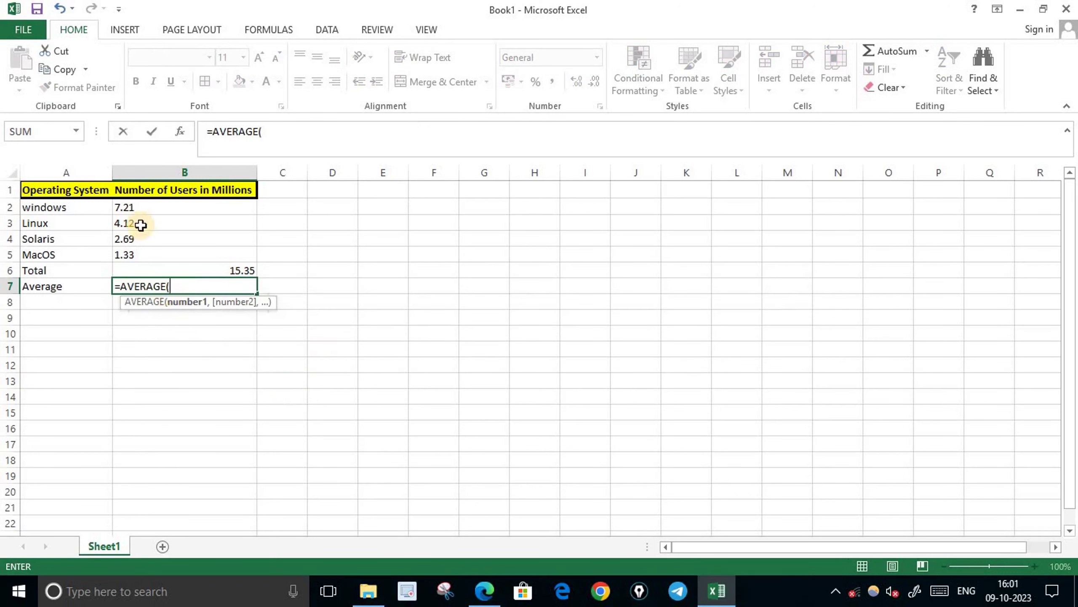
drag(140, 207, 134, 254)
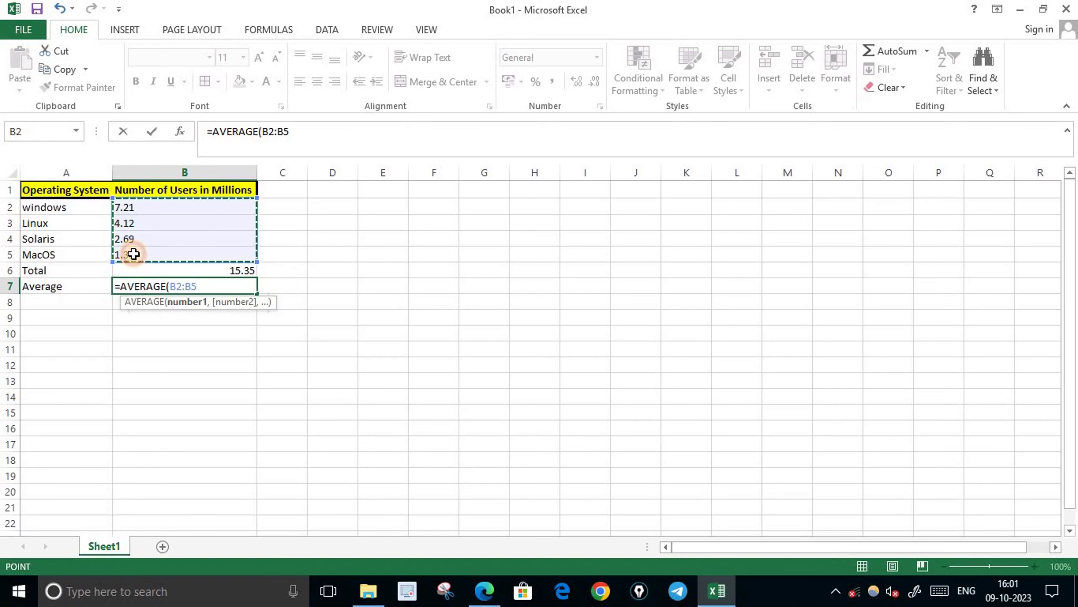
Close the AVERAGE(B2:B5) formula in B7 to show the average 3.8375
text())
key(Return)
click(216, 428)
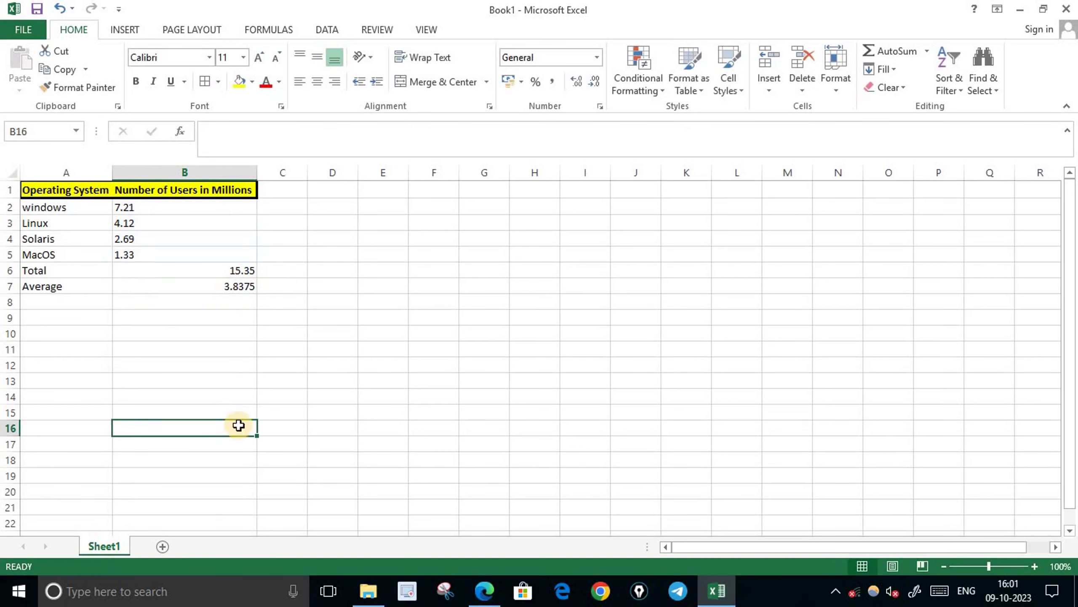
Display the Total and Average in B6:B7 to two decimals (15.35, 3.84)
mouse_move(203, 275)
mouse_down()
mouse_move(207, 298)
mouse_move(212, 287)
mouse_up()
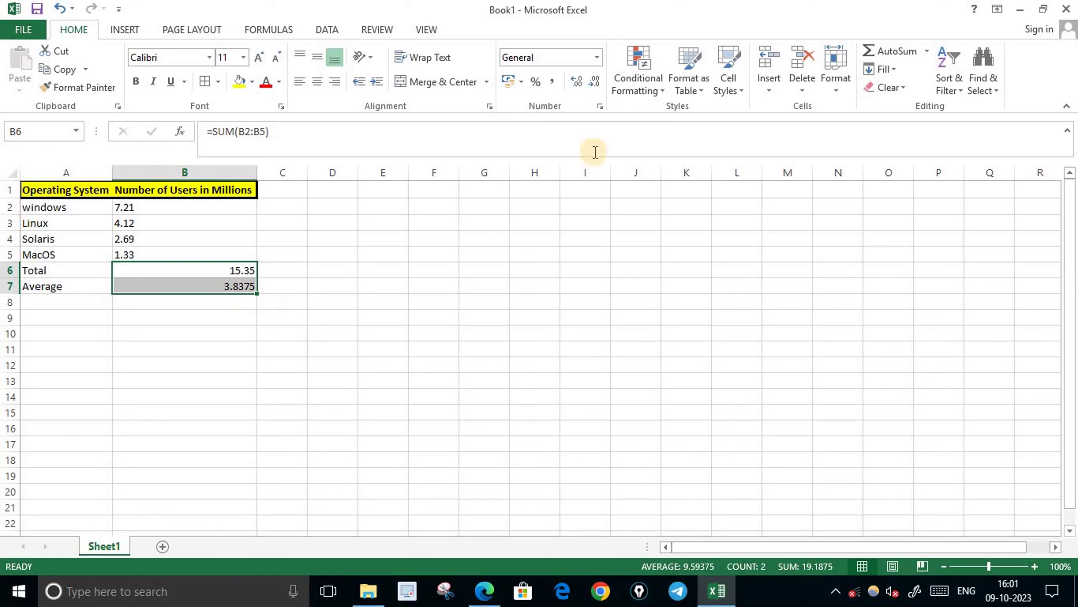
click(594, 82)
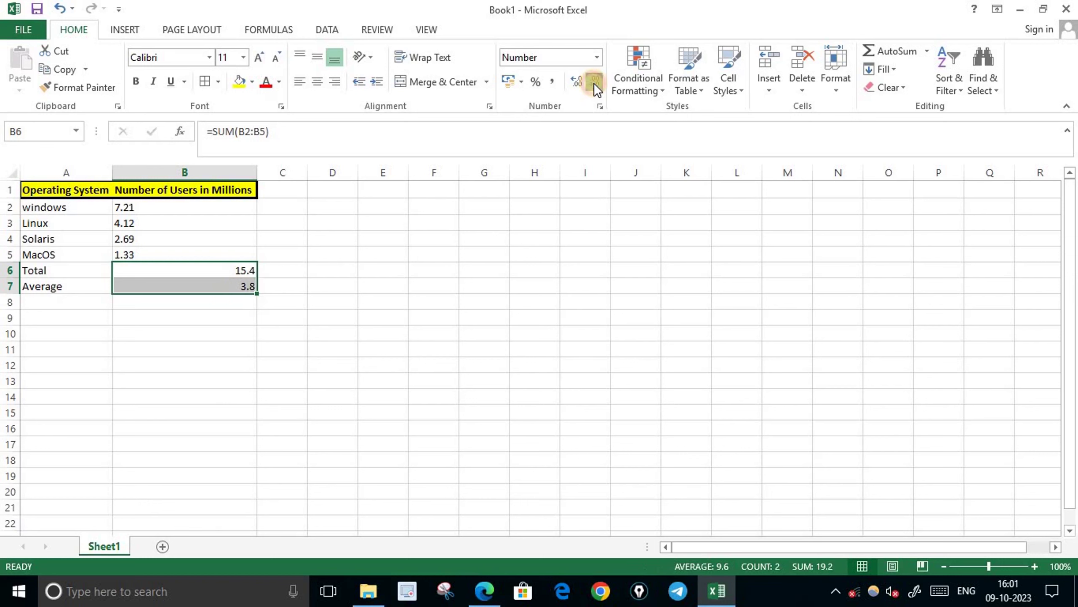
click(573, 74)
click(464, 333)
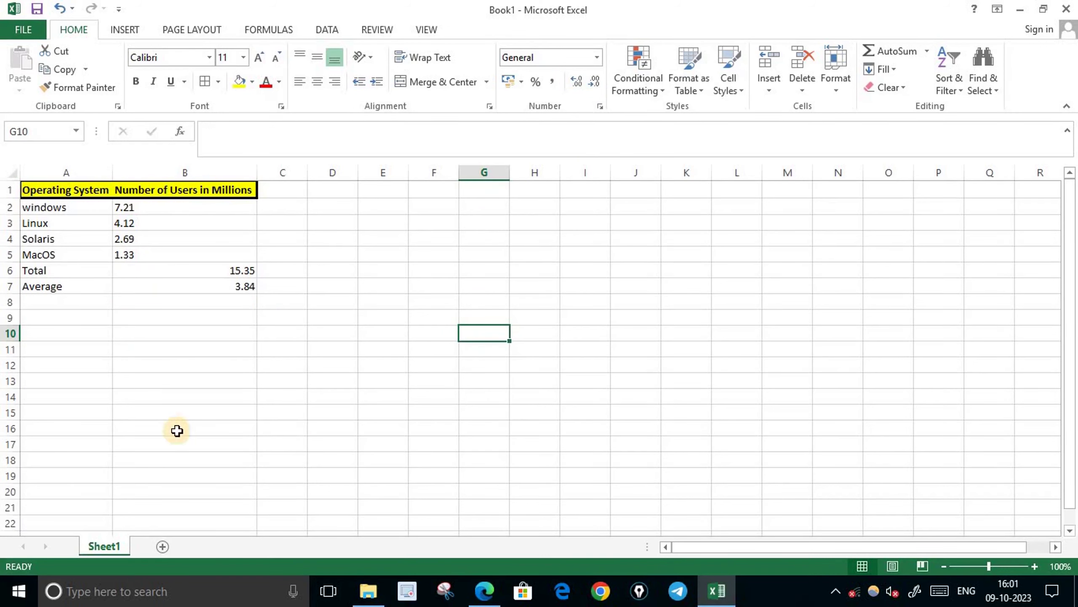
Insert a 2-D pie chart of user counts per operating system from A2:B5
drag(56, 208, 150, 258)
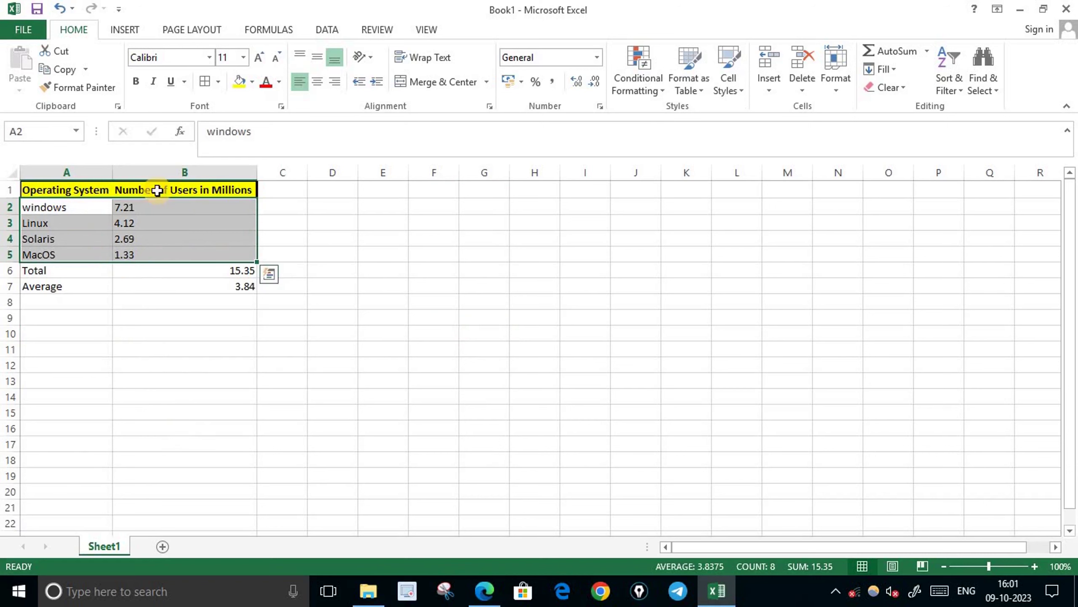
click(128, 27)
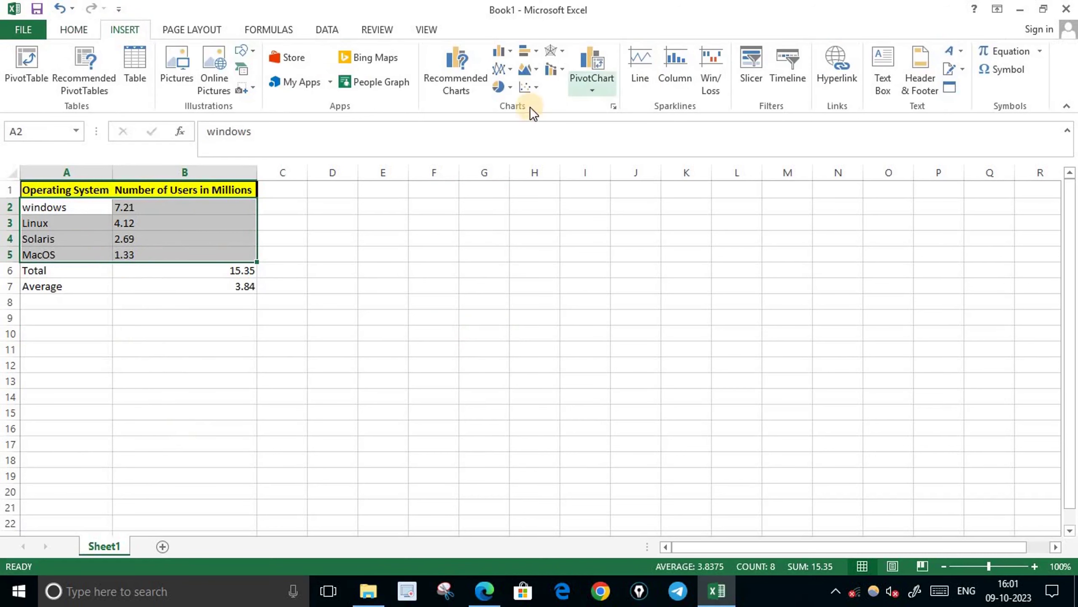
click(510, 91)
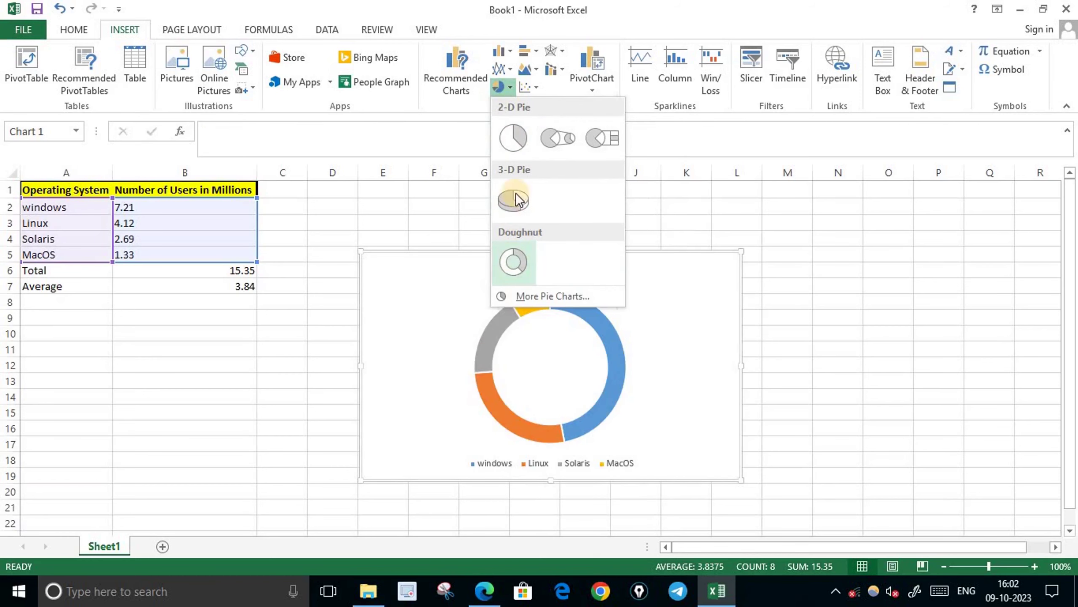
click(518, 145)
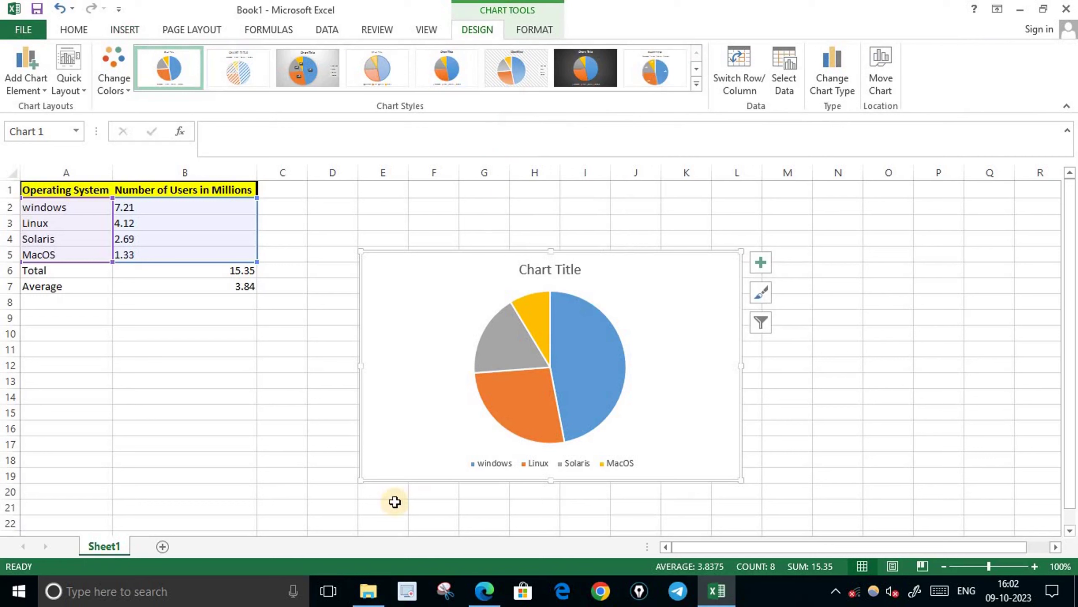
Move the pie chart beneath the table across columns A–D and add value labels to the slices
drag(391, 385, 86, 423)
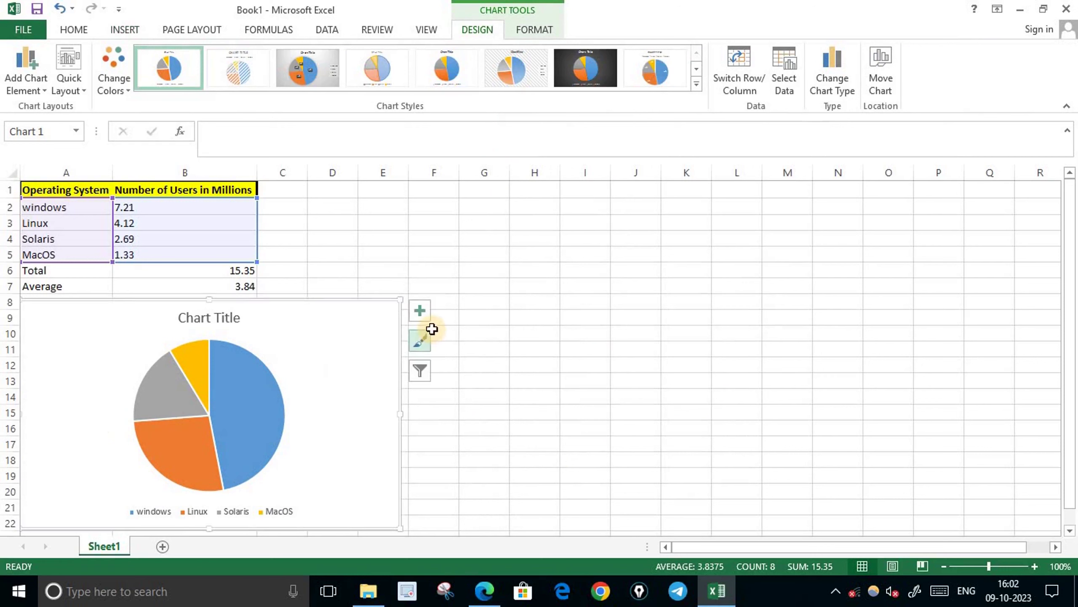
click(423, 315)
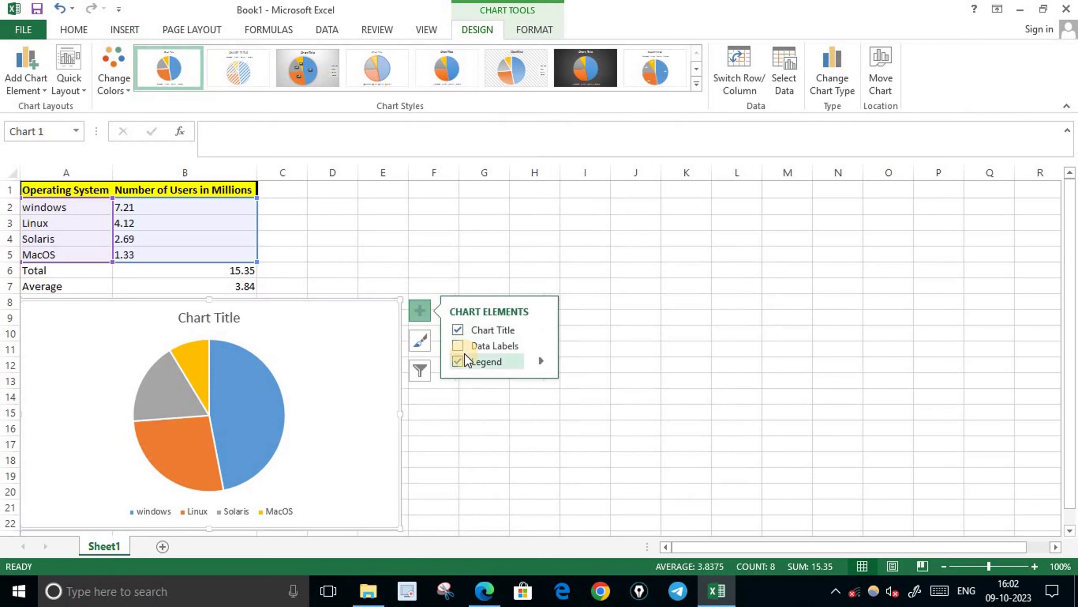
click(459, 347)
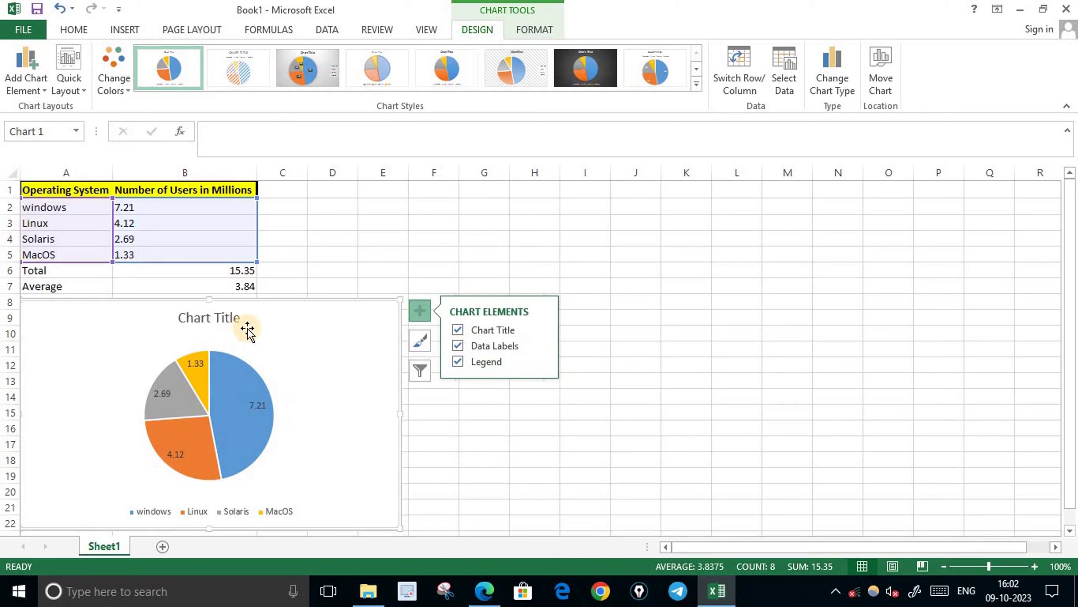
Delete the placeholder Chart Title from the pie chart
click(226, 320)
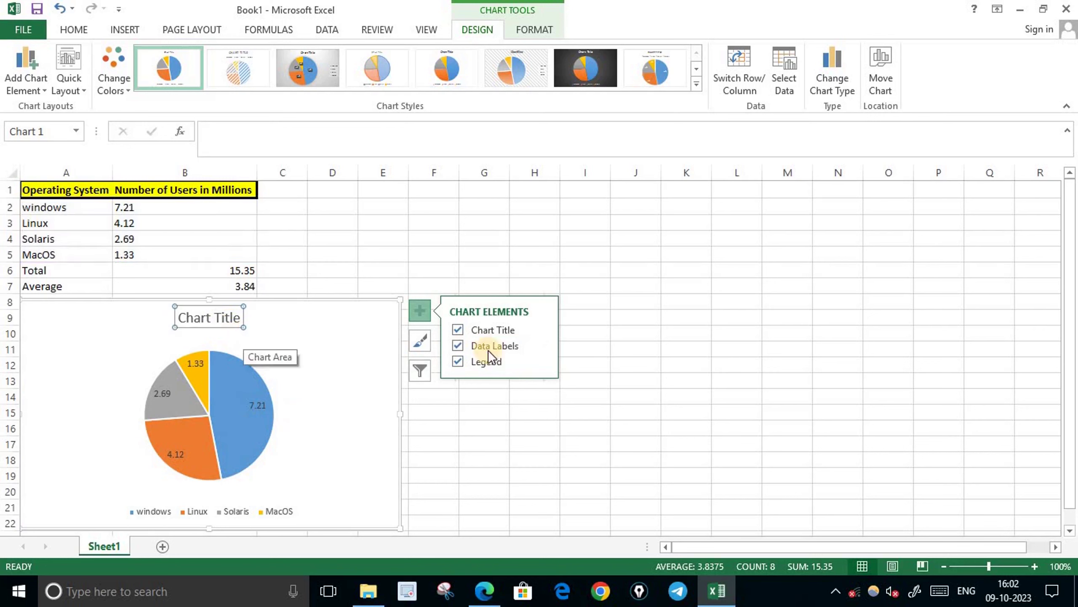
click(457, 330)
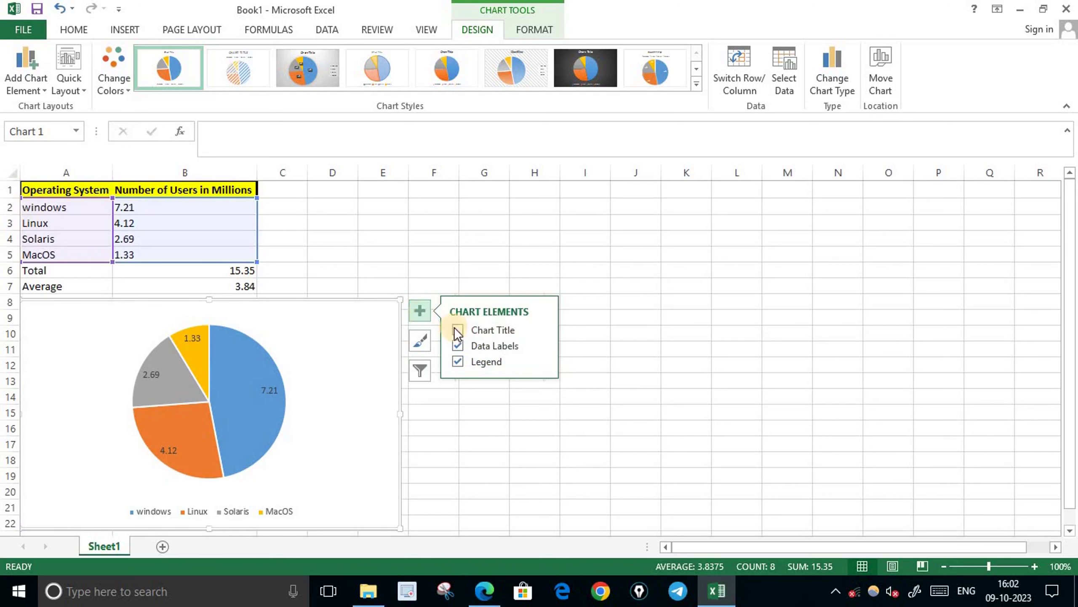
click(457, 345)
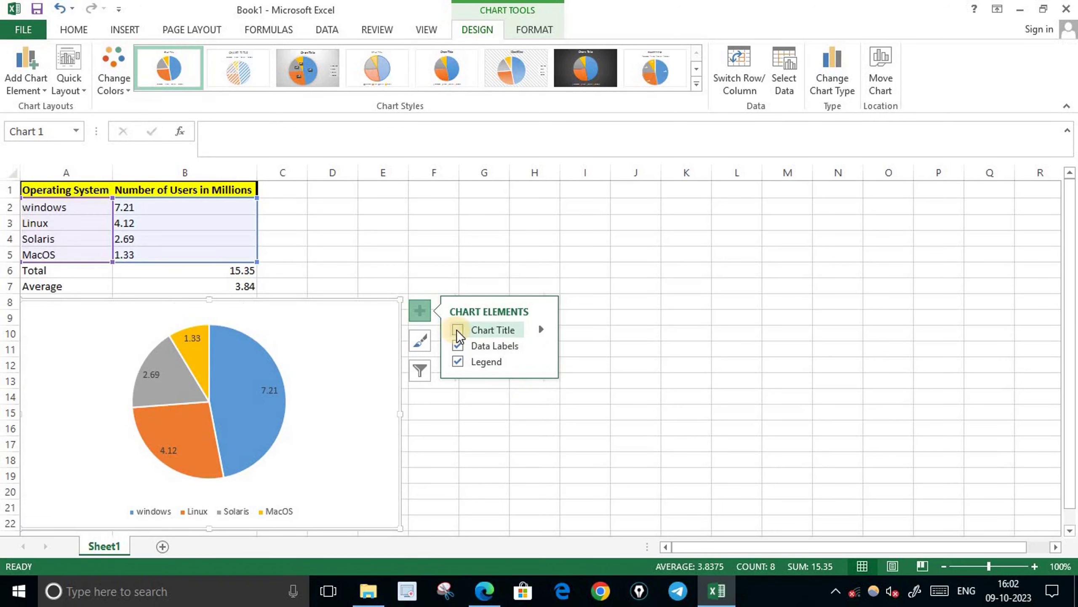
click(456, 330)
click(661, 507)
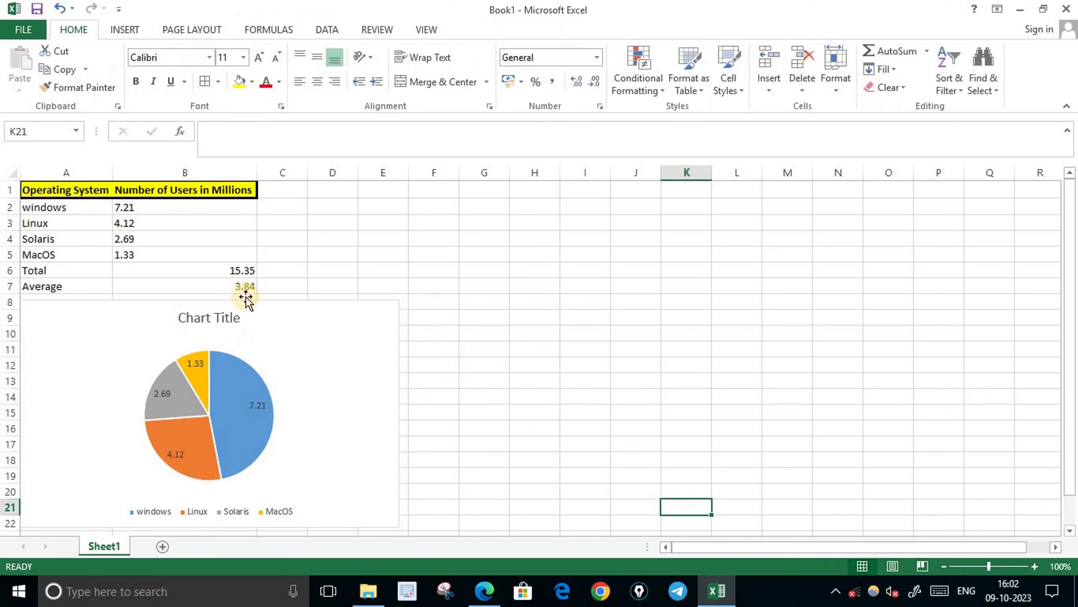
click(235, 327)
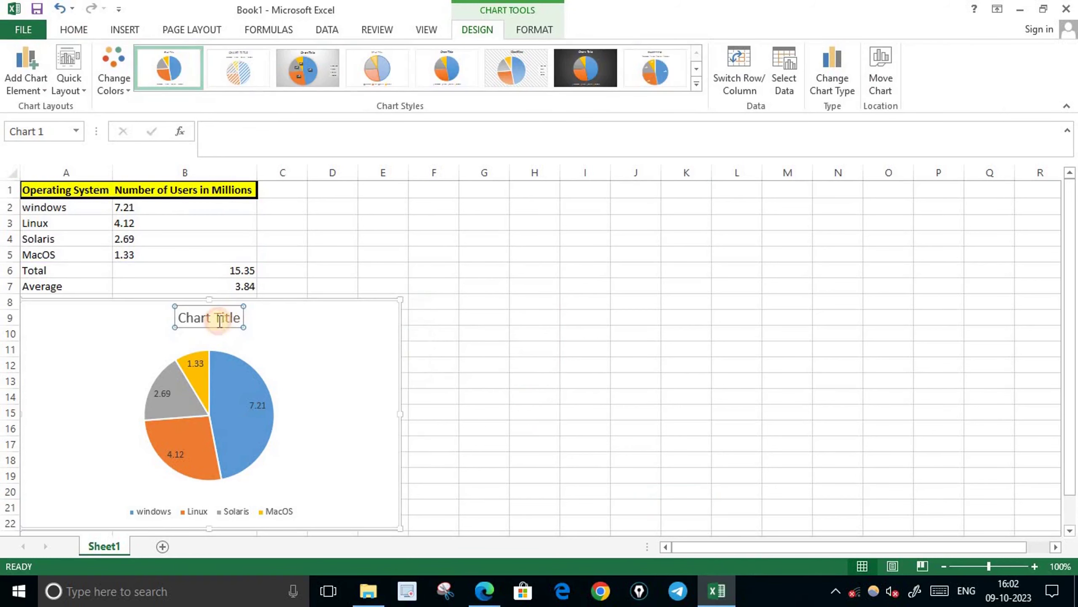
key(Delete)
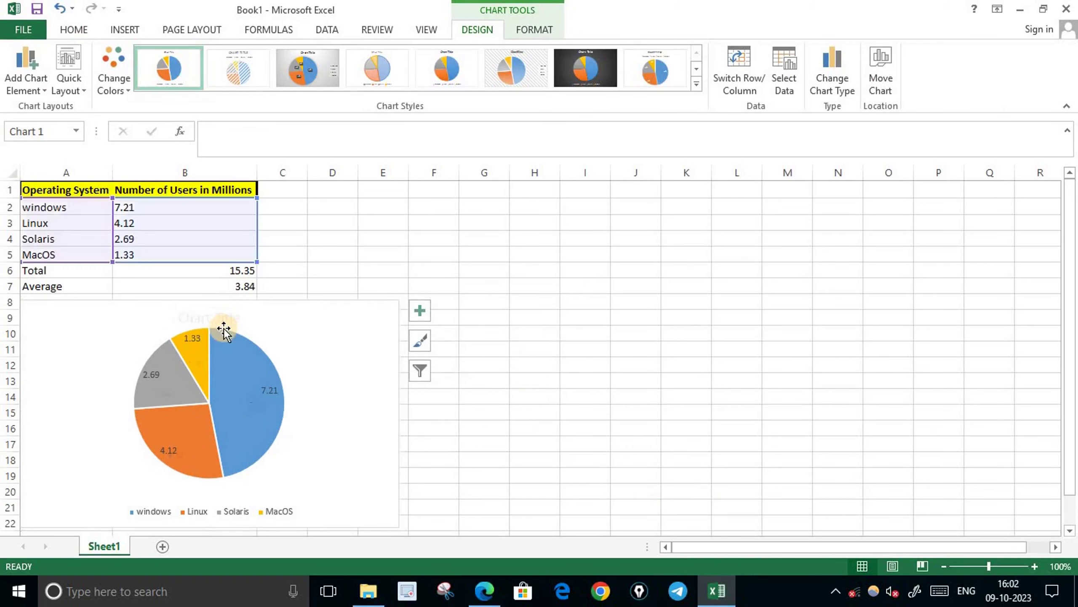
click(640, 446)
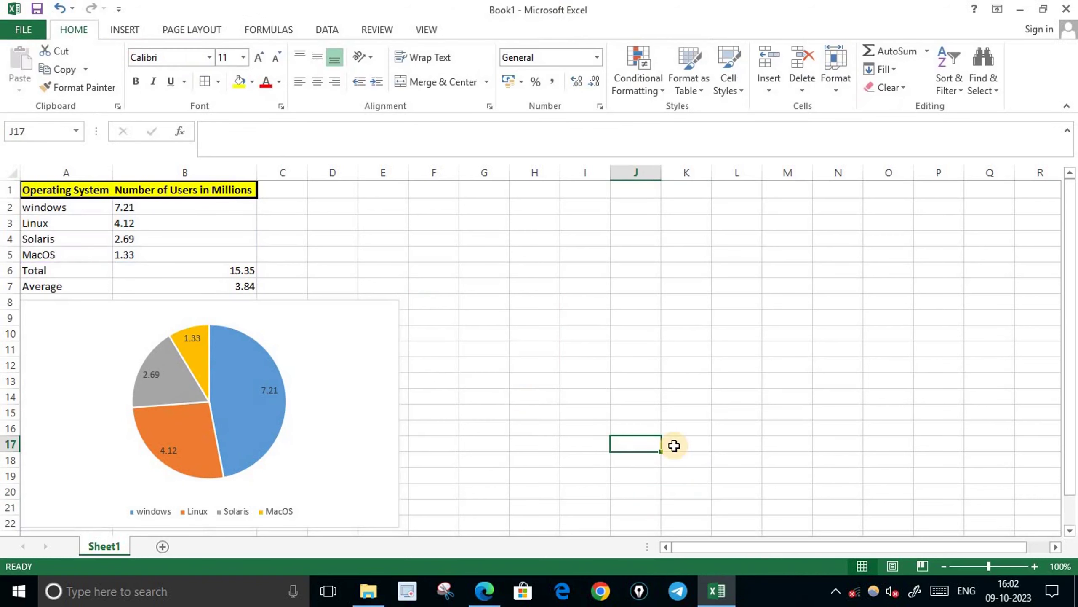
Highlight '2D Pie chart' in item C of the question PDF, then return to Excel
click(484, 590)
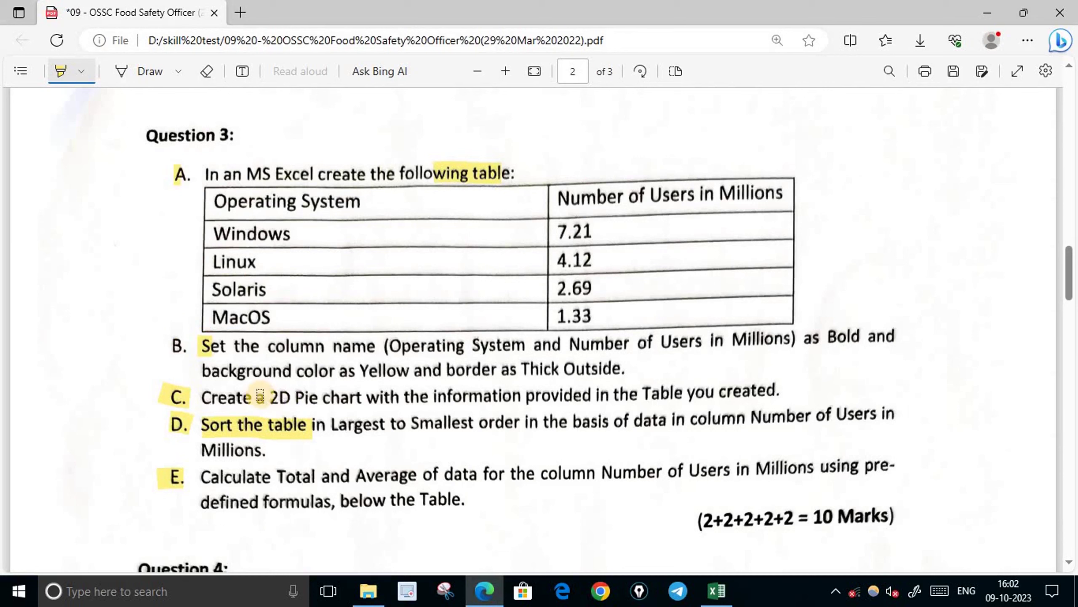
drag(260, 397, 344, 397)
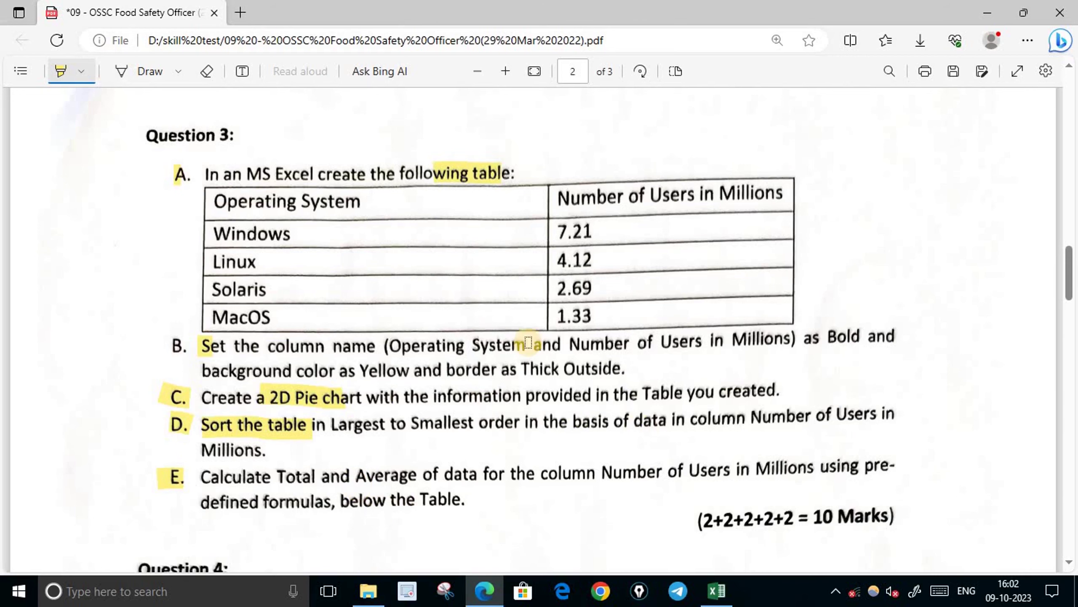
click(484, 590)
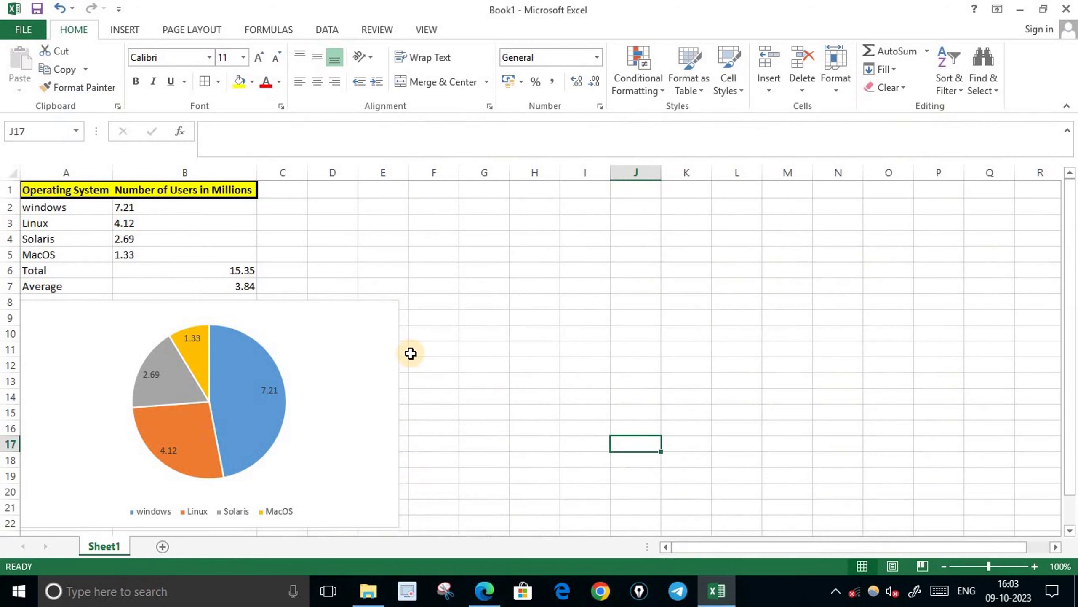
key(ctrl+p)
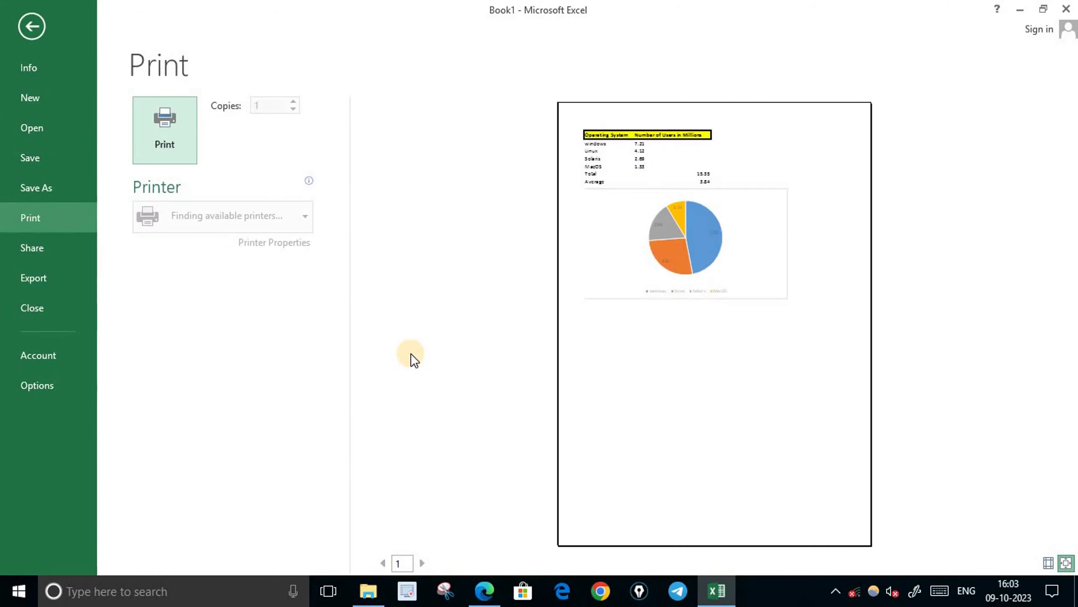
click(1067, 563)
click(1066, 563)
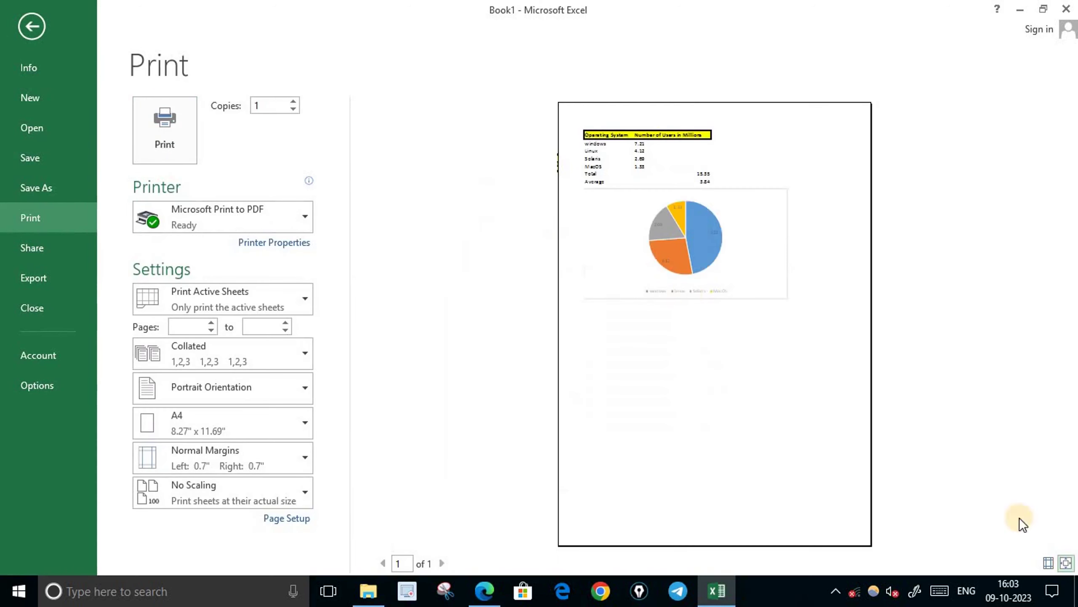
click(1066, 564)
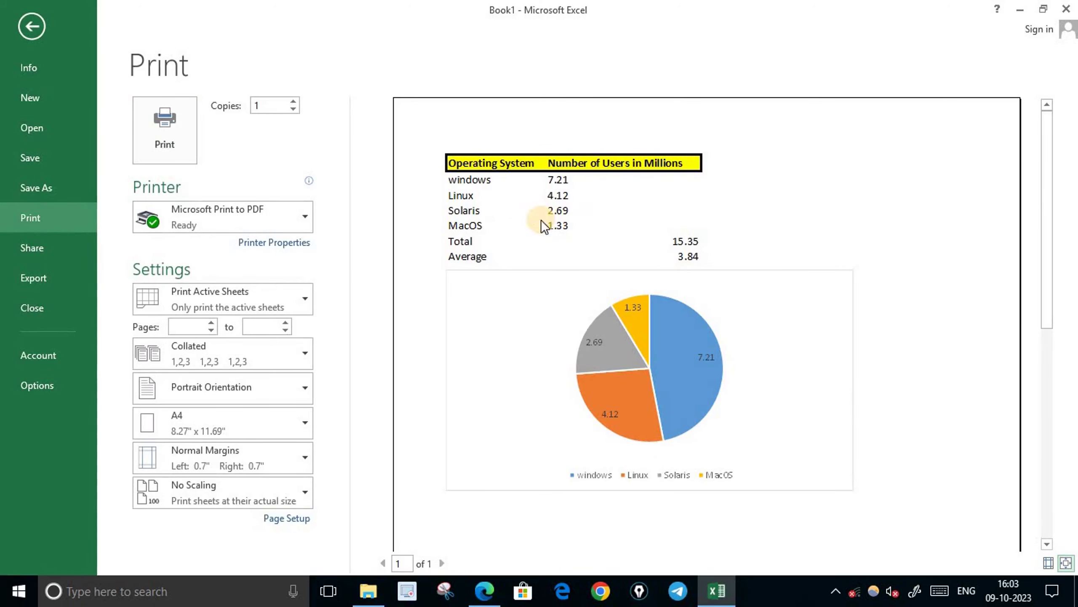
click(19, 27)
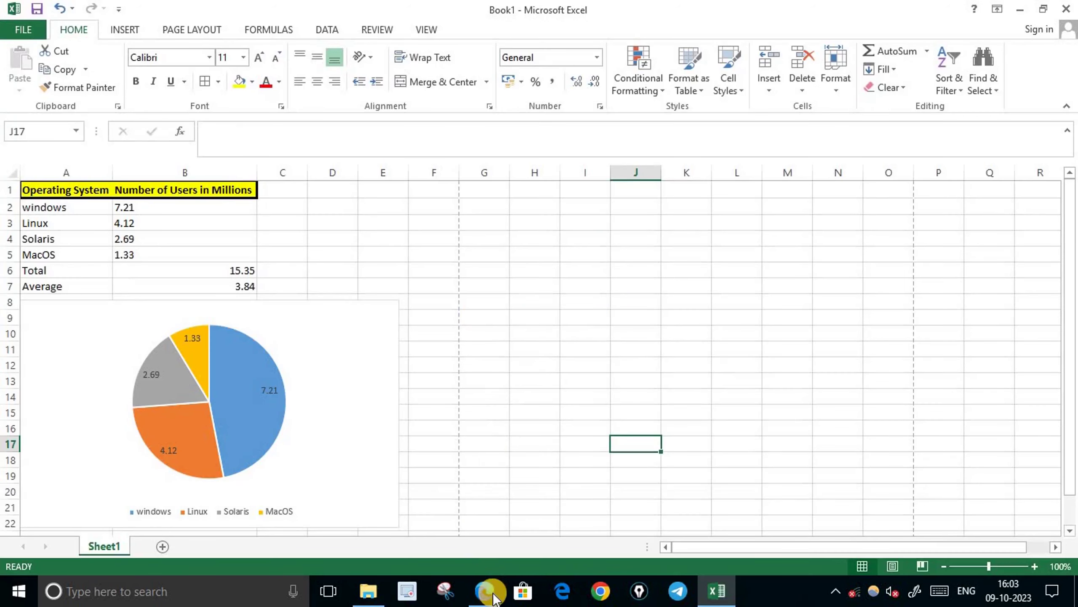
click(490, 591)
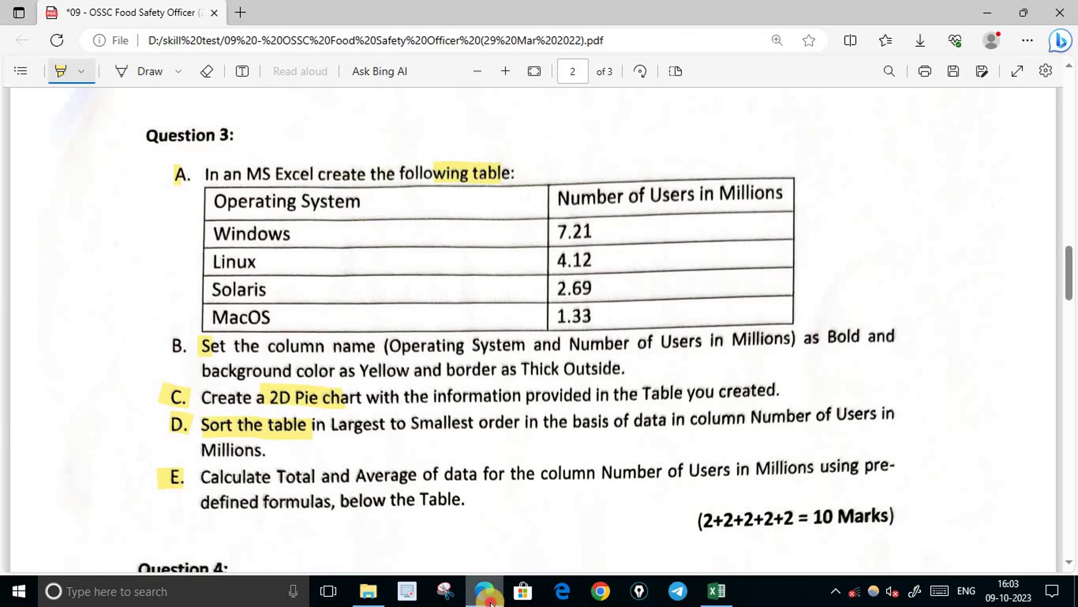
click(472, 597)
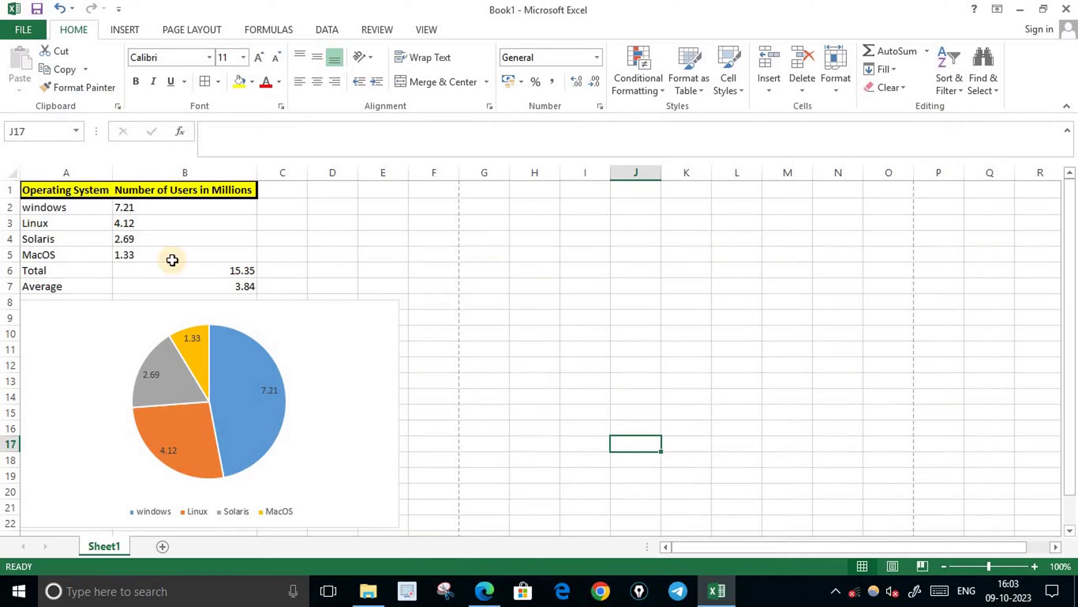
Put a thick outline border around the whole table A1:B7, then undo the last border change
mouse_move(73, 189)
mouse_down()
mouse_move(204, 265)
mouse_move(202, 283)
mouse_up()
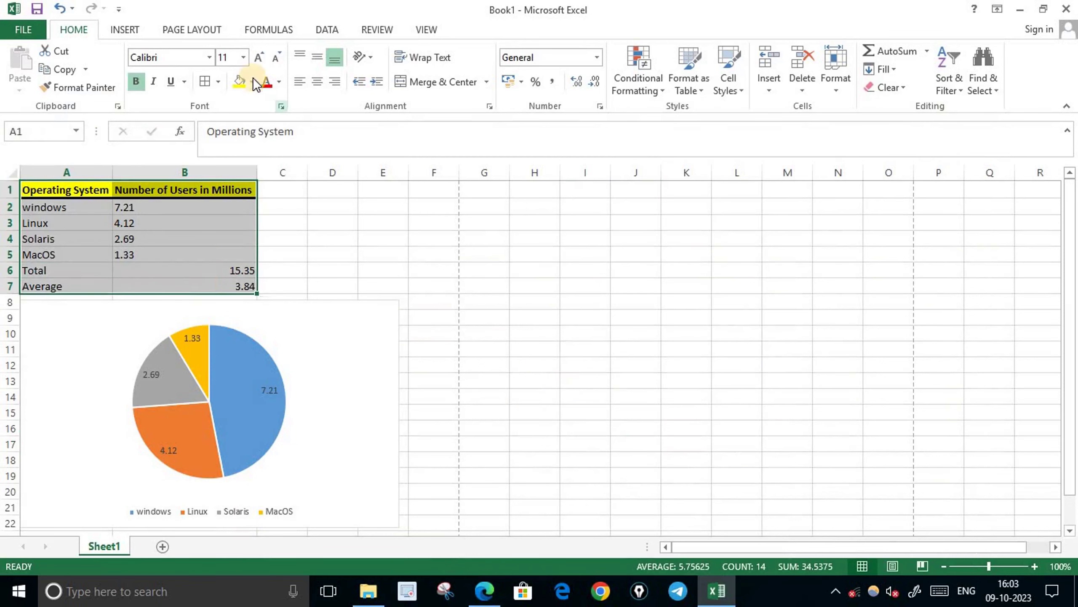
click(219, 80)
click(265, 484)
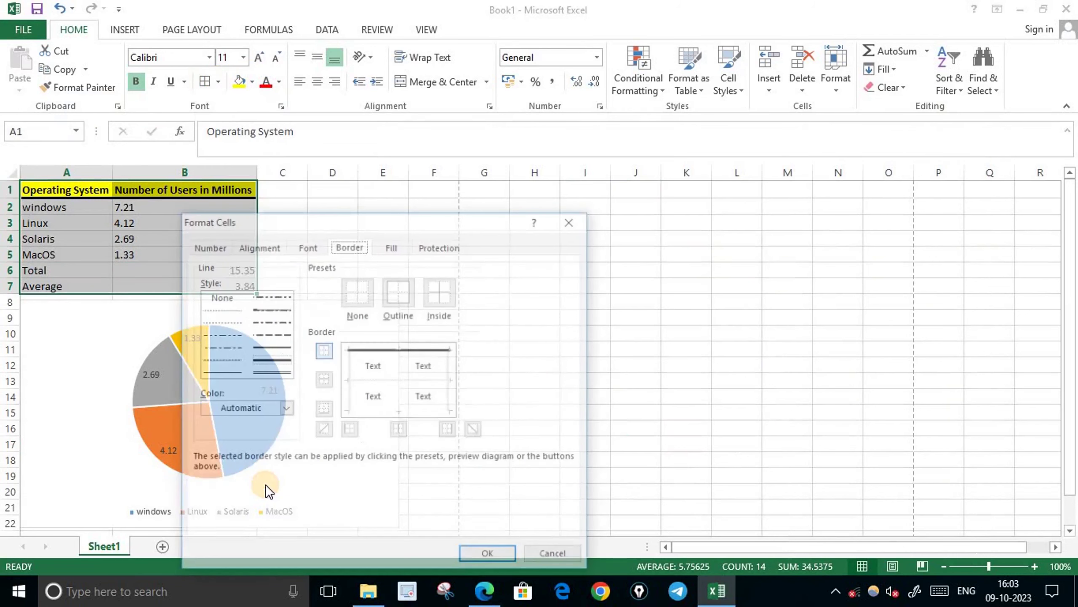
click(272, 359)
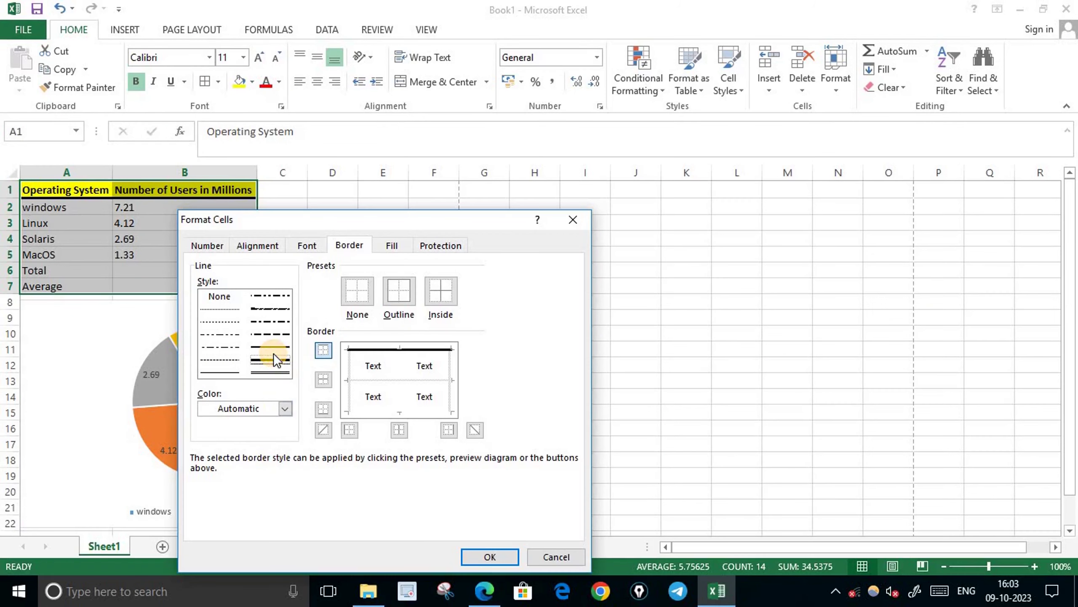
click(395, 305)
click(394, 314)
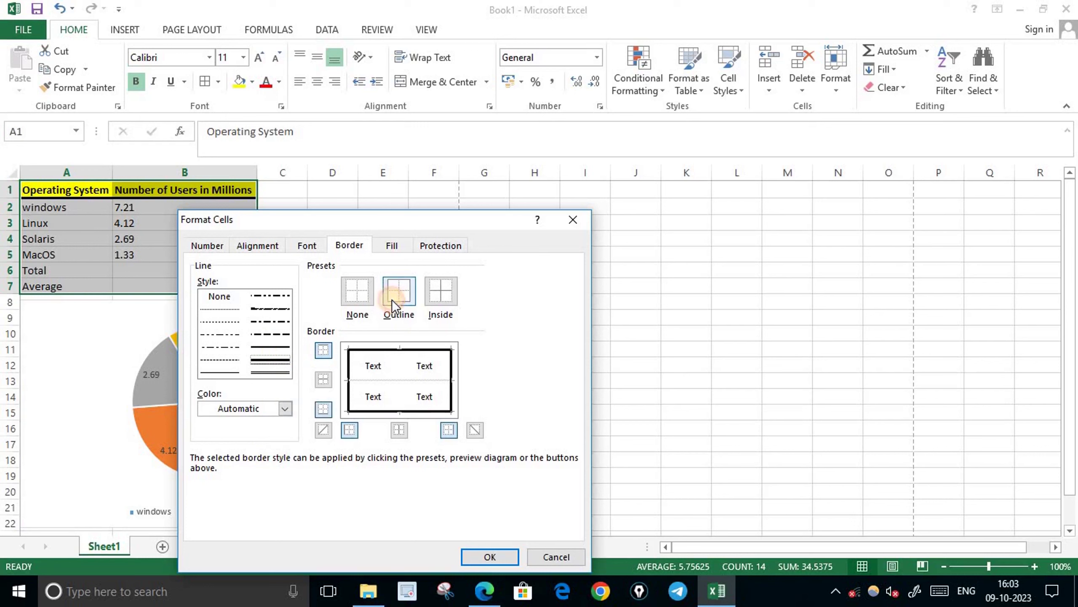
click(505, 559)
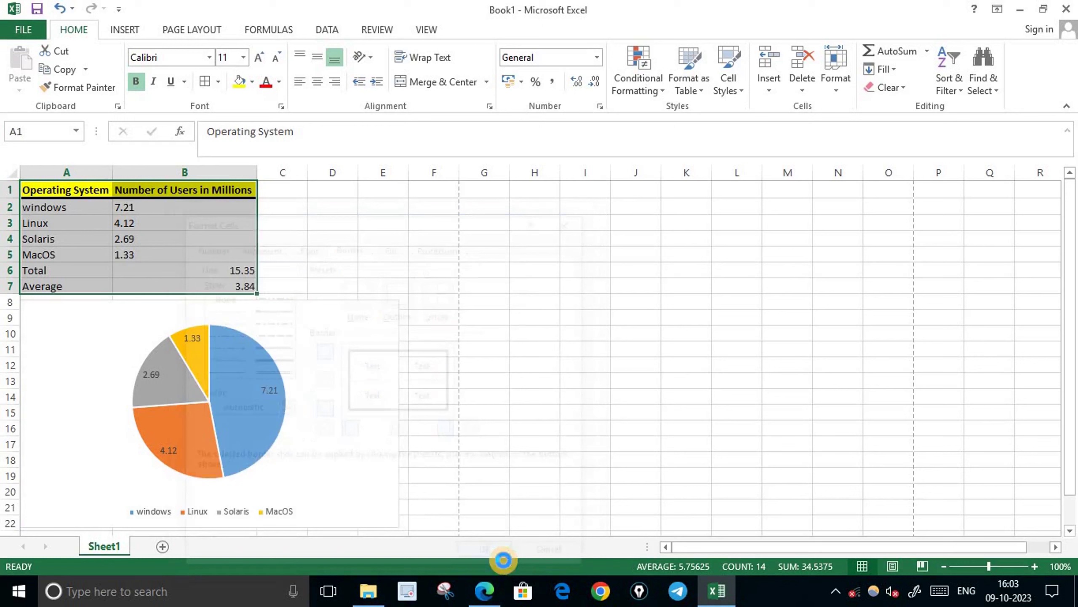
click(620, 444)
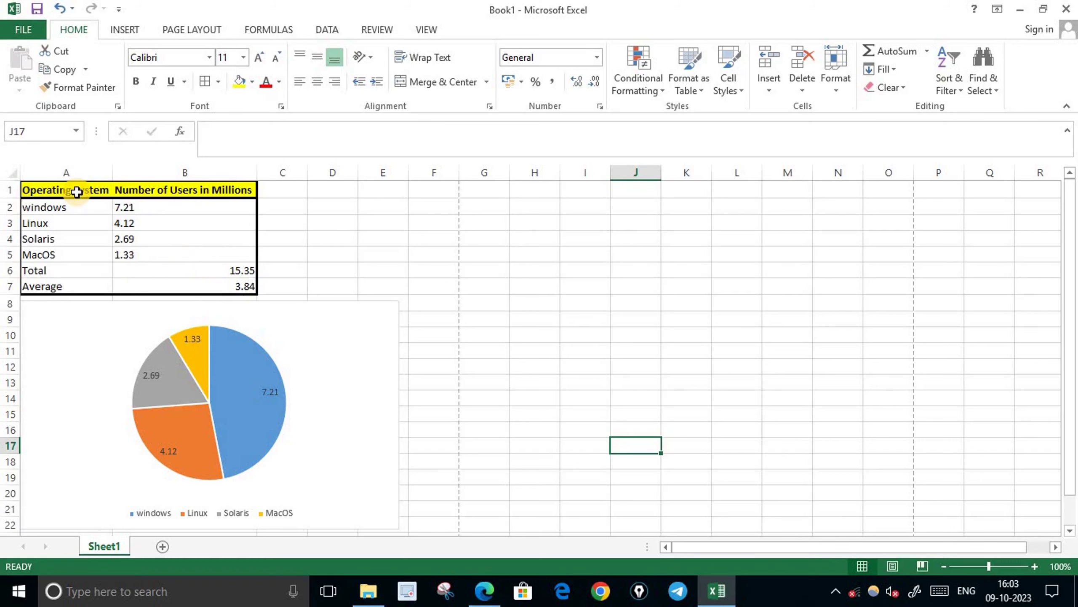
click(66, 8)
Apply thin All Borders to A2:B7, from the windows row through Average
click(66, 9)
mouse_move(60, 207)
mouse_down()
mouse_move(133, 264)
mouse_move(193, 284)
mouse_up()
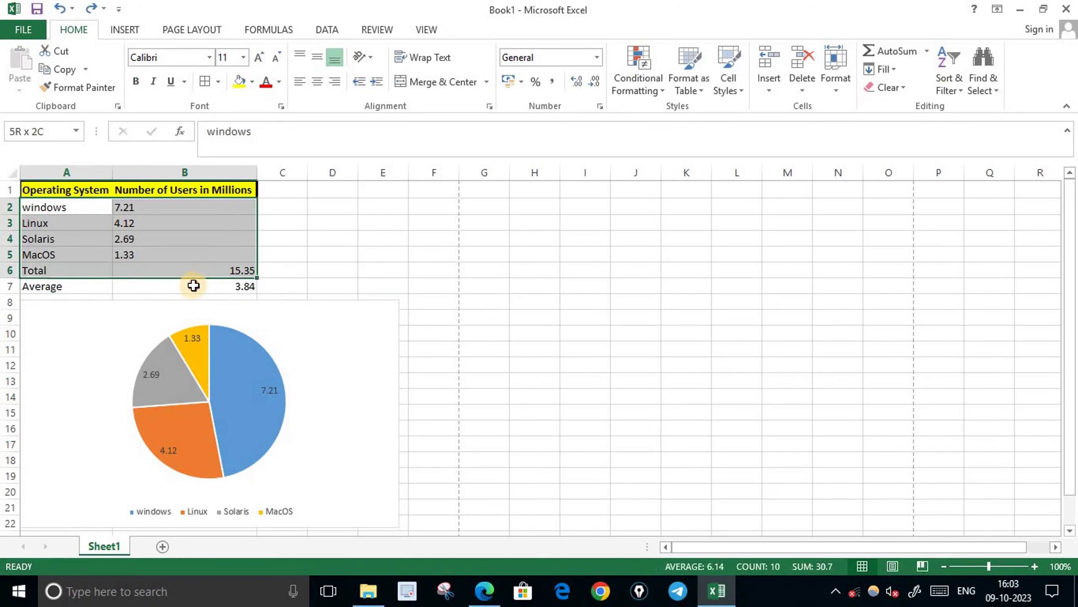
click(218, 81)
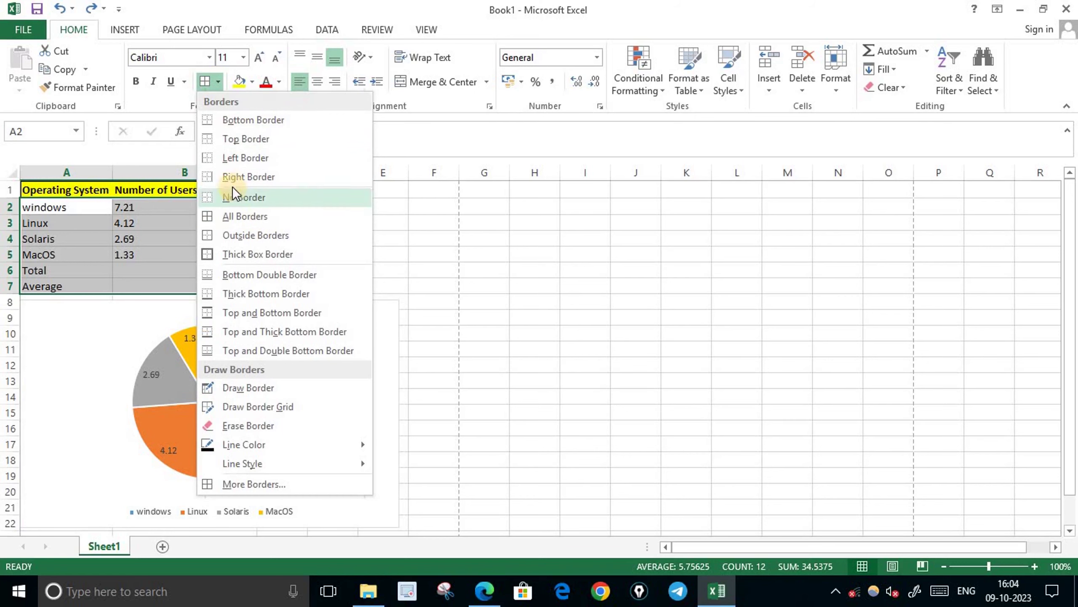
click(264, 215)
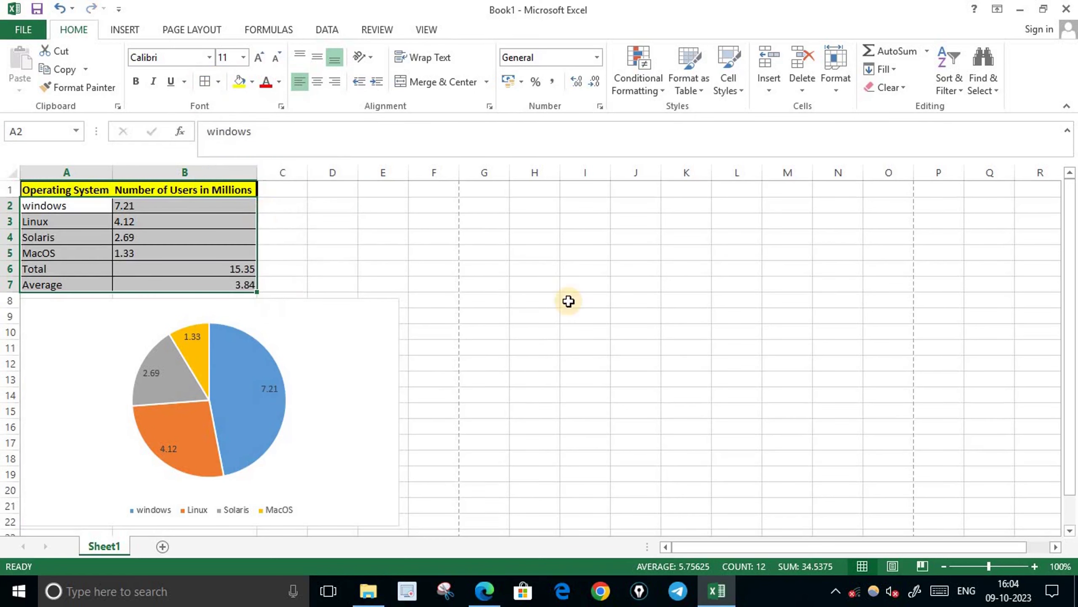
click(569, 301)
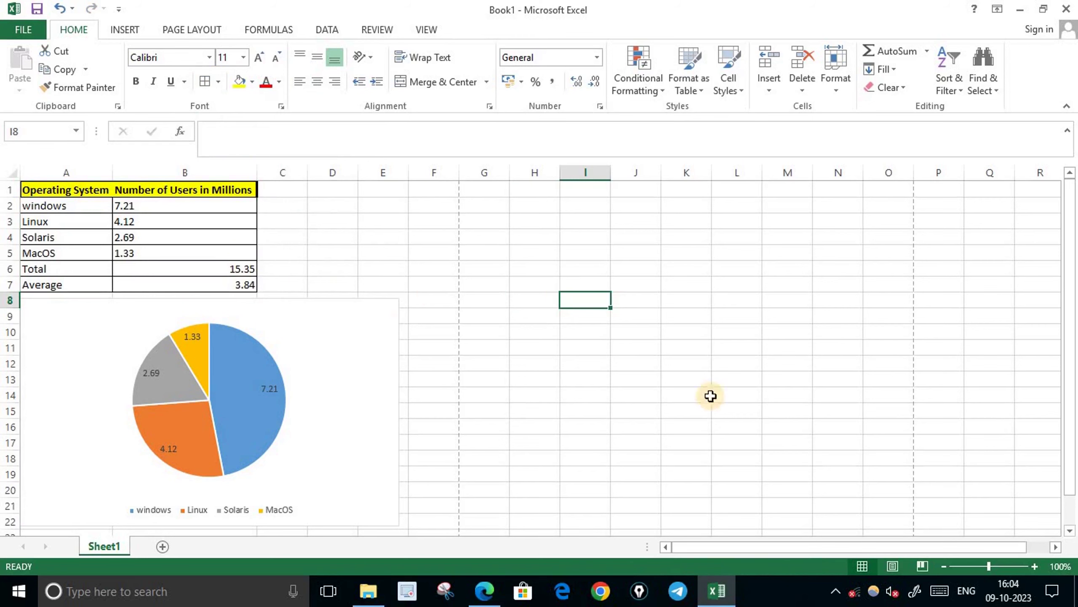
Open the print preview to check the bordered table and pie chart on one page
key(ctrl+p)
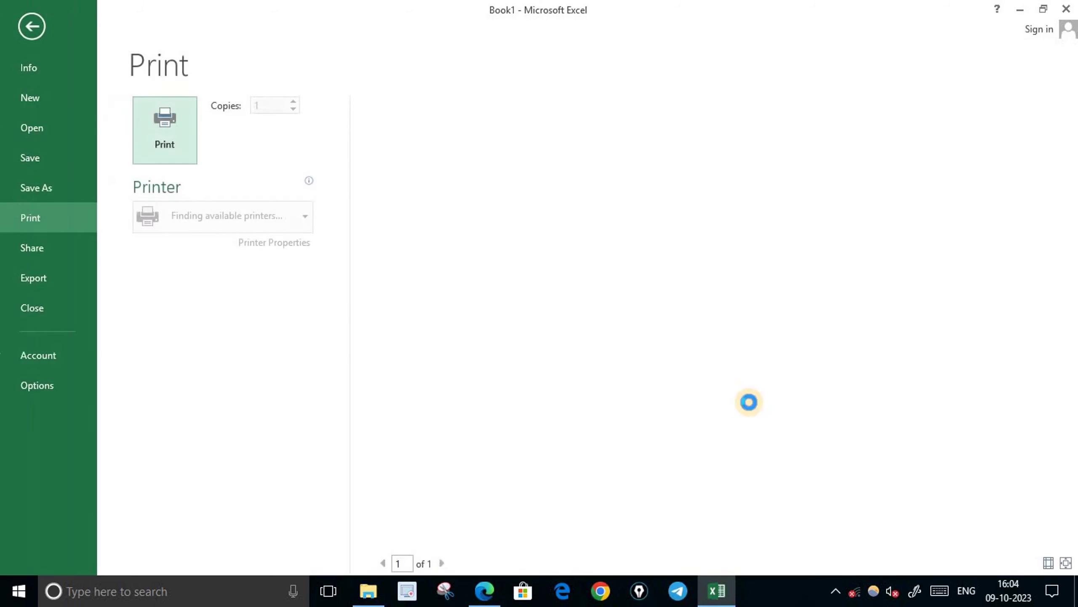